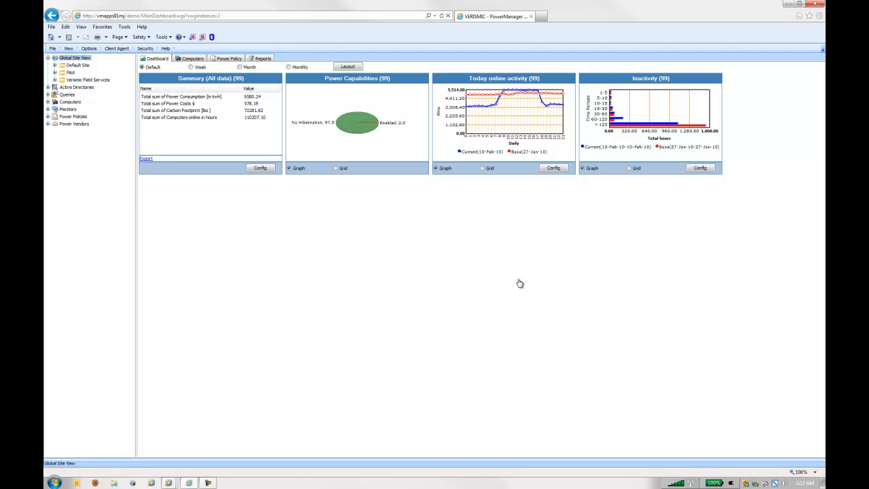
# - View the full computer list and narrow it to the Hewlett-Packard HP dx5150 SFF model under Desktop workstations
pyautogui.click(190, 61)
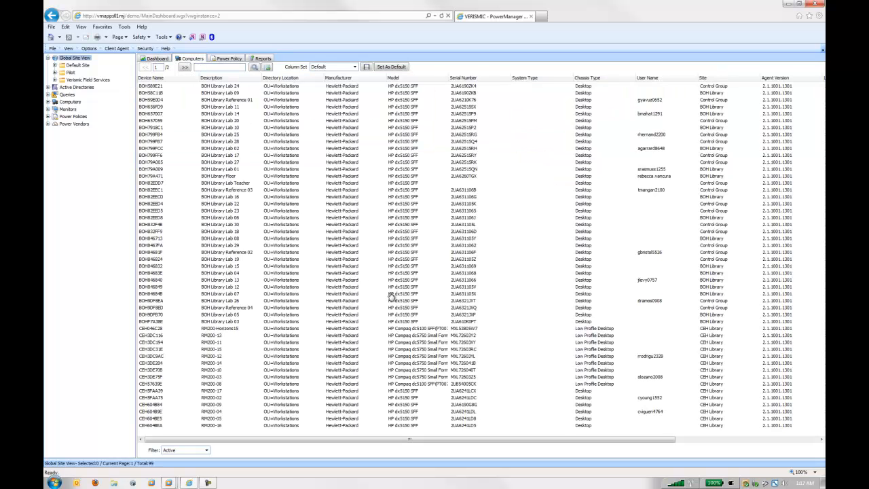
pyautogui.click(412, 129)
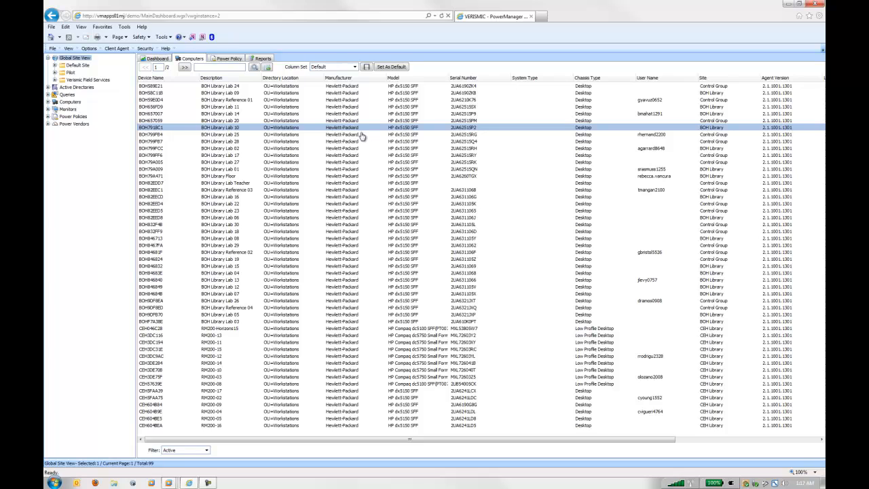
pyautogui.click(48, 102)
pyautogui.click(55, 124)
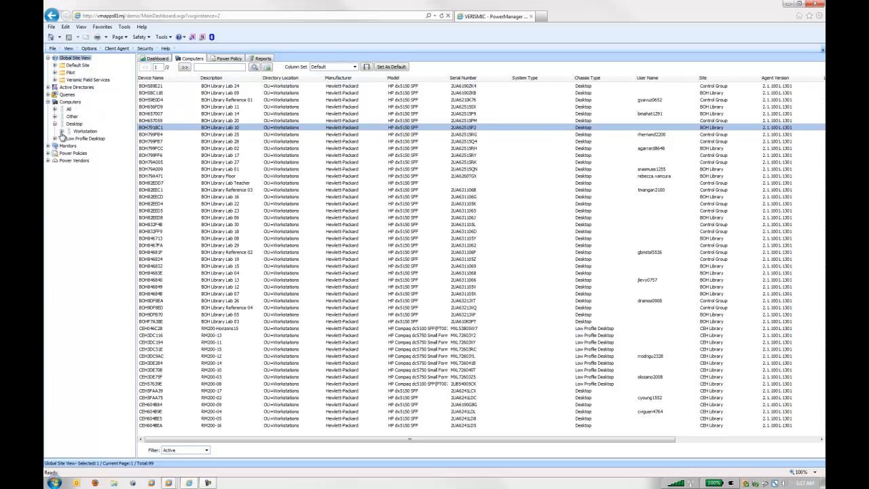
pyautogui.click(61, 131)
pyautogui.click(69, 139)
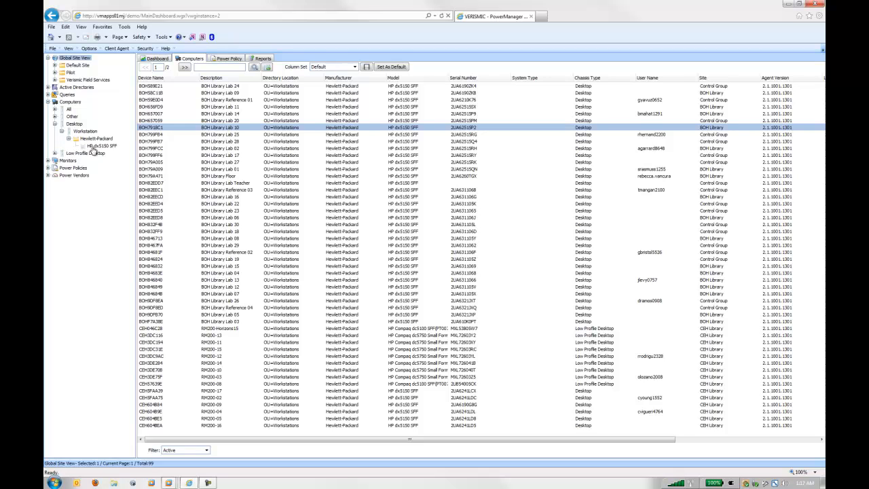
pyautogui.click(98, 146)
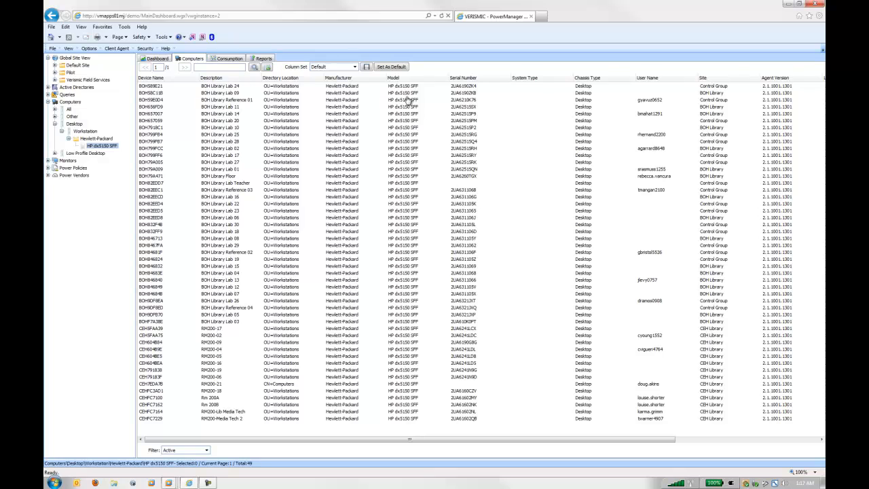
# - Review the energy consumption values in watts for the HP dx5150 SFF, including its idle and hibernation figures
pyautogui.click(229, 59)
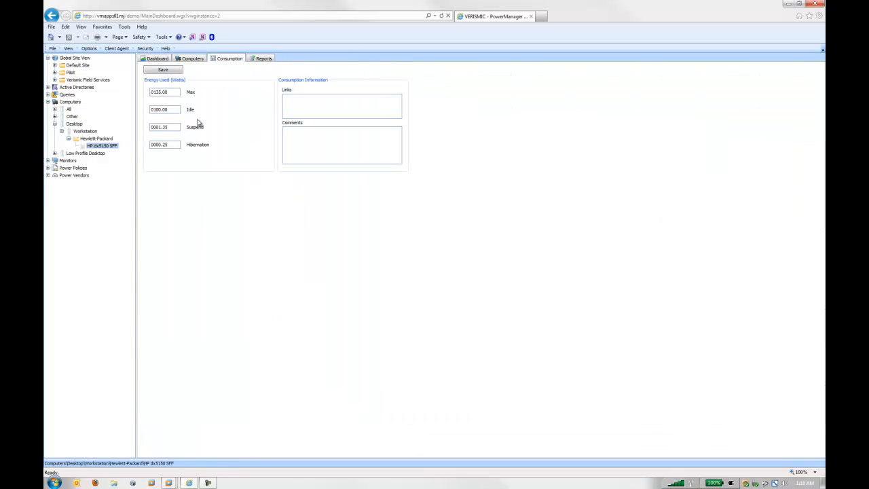
pyautogui.moveTo(171, 144); pyautogui.dragTo(140, 110)
pyautogui.click(172, 109)
# - Review the Content Services options for downloading, uploading and automatically updating data, and leave them unmodified
pyautogui.click(92, 49)
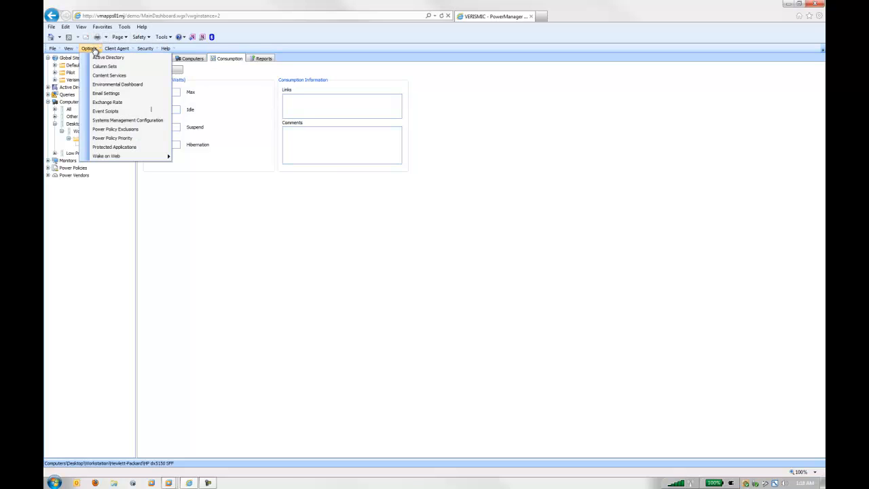
pyautogui.click(100, 76)
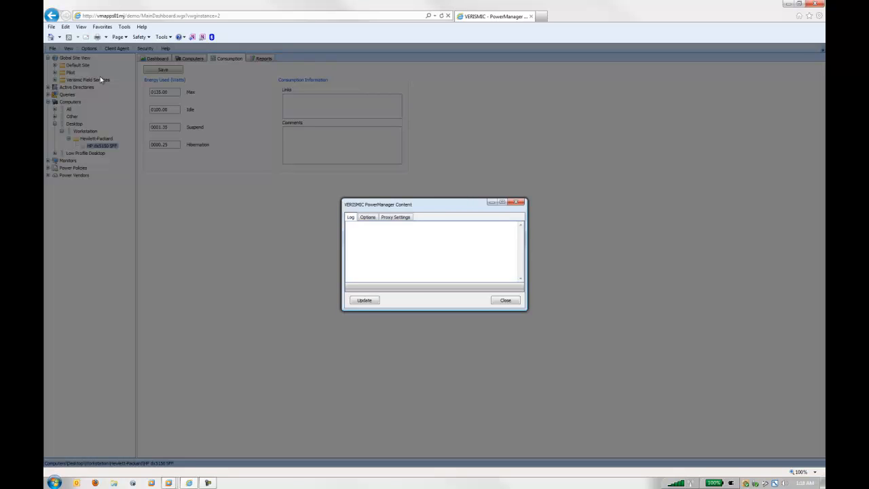
pyautogui.click(368, 217)
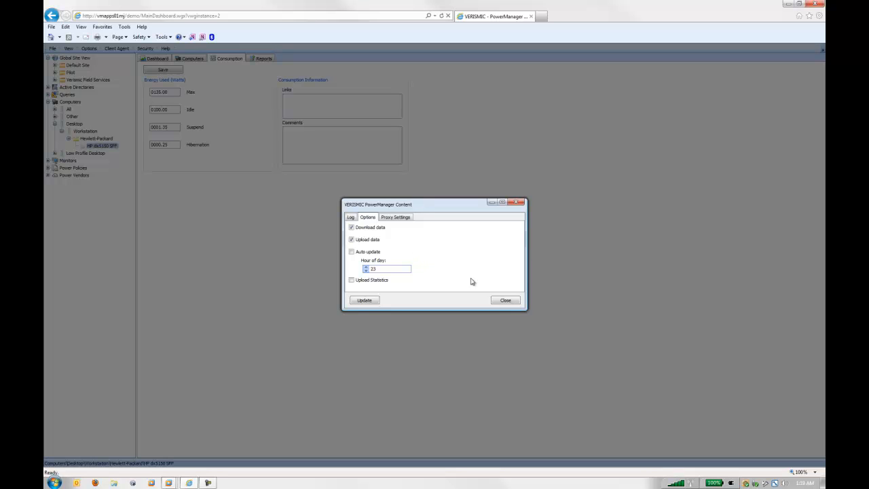
pyautogui.click(503, 301)
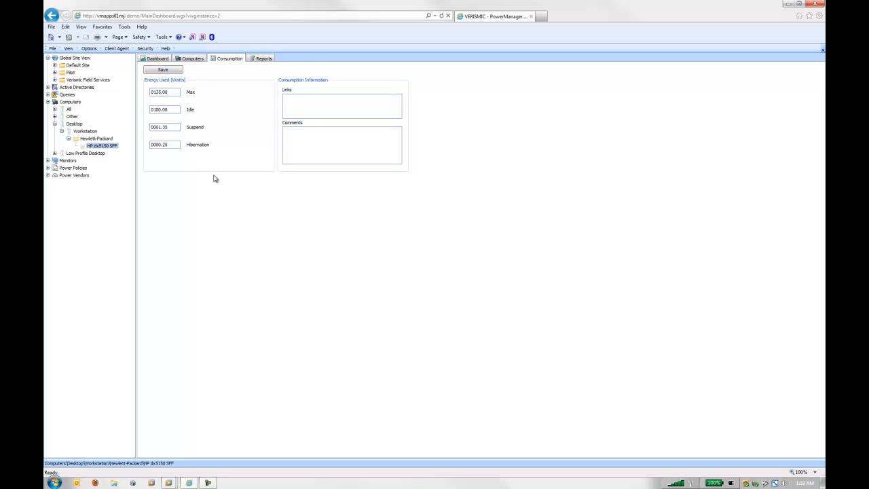
# - Find the HP w19 among the Hewlett Packard monitors and review its On, Off and Suspend energy consumption
pyautogui.click(48, 160)
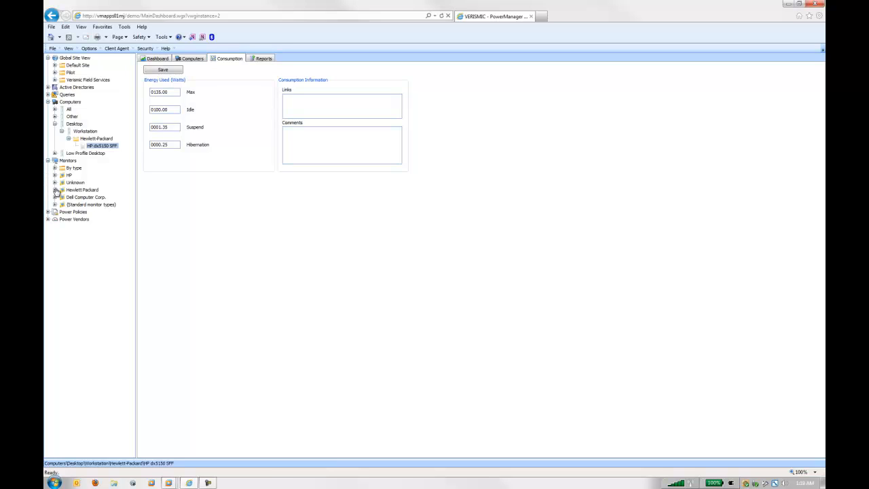
pyautogui.click(55, 190)
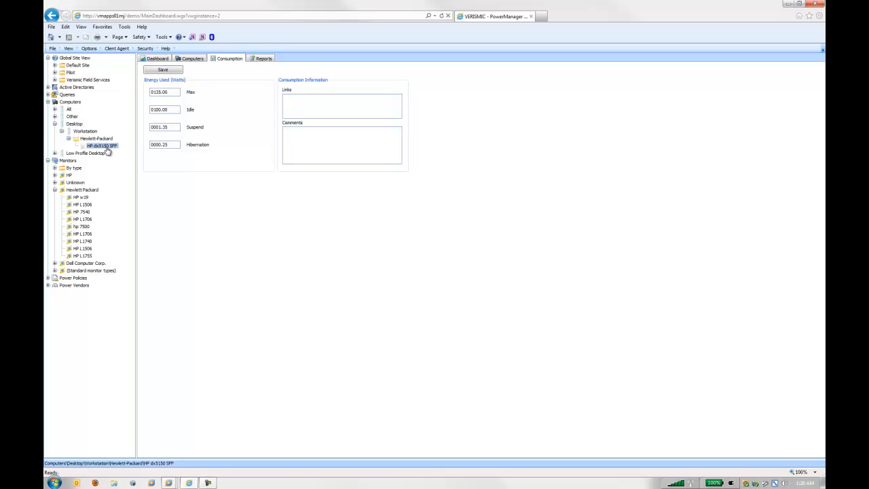
pyautogui.click(82, 198)
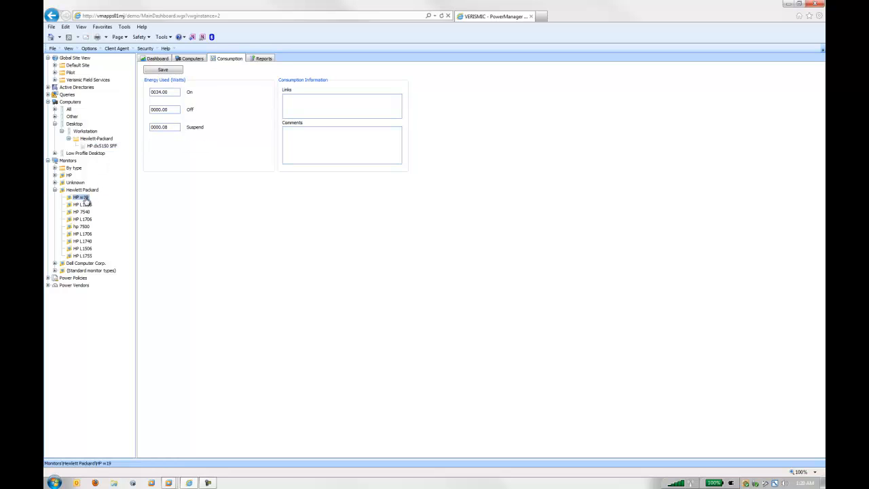
pyautogui.moveTo(172, 92); pyautogui.dragTo(135, 91)
pyautogui.moveTo(175, 111); pyautogui.dragTo(151, 129)
# - Check the Content Services options again for the monitor data and close them
pyautogui.click(89, 49)
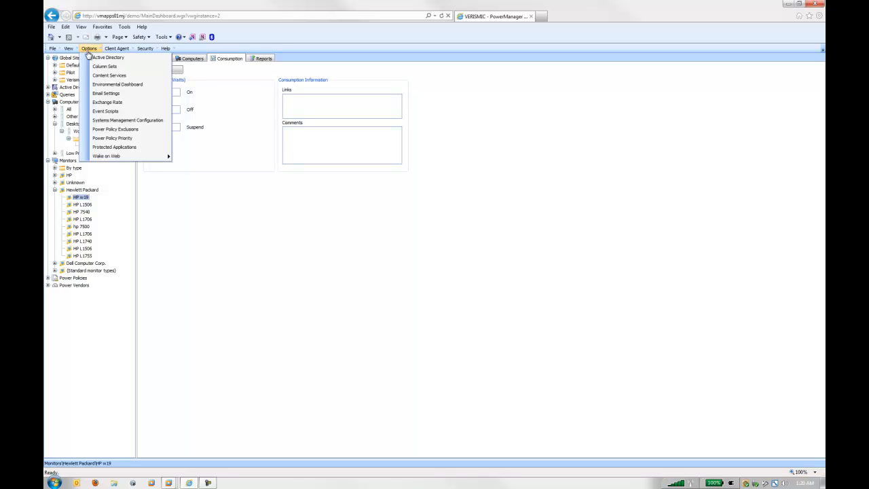
pyautogui.click(105, 75)
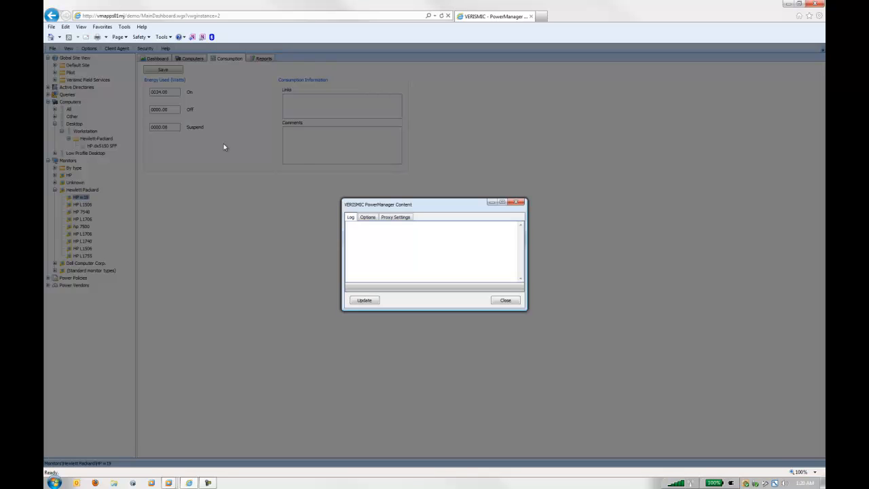
pyautogui.click(367, 217)
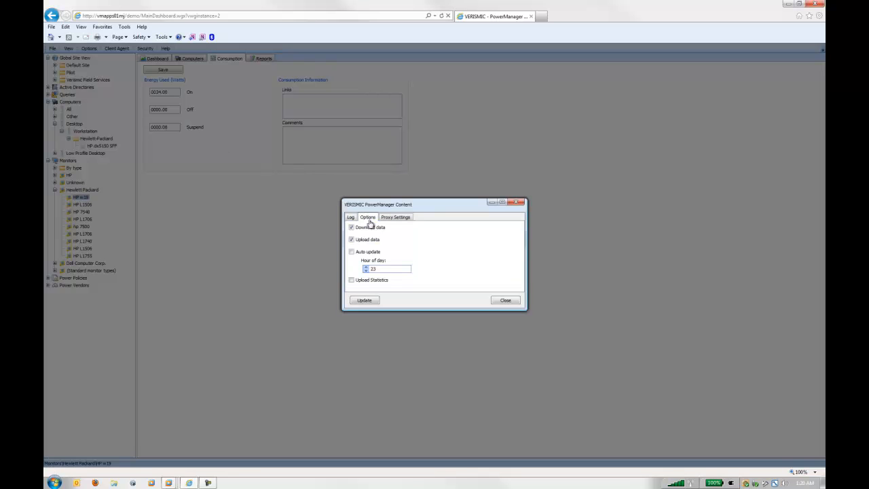
pyautogui.click(520, 203)
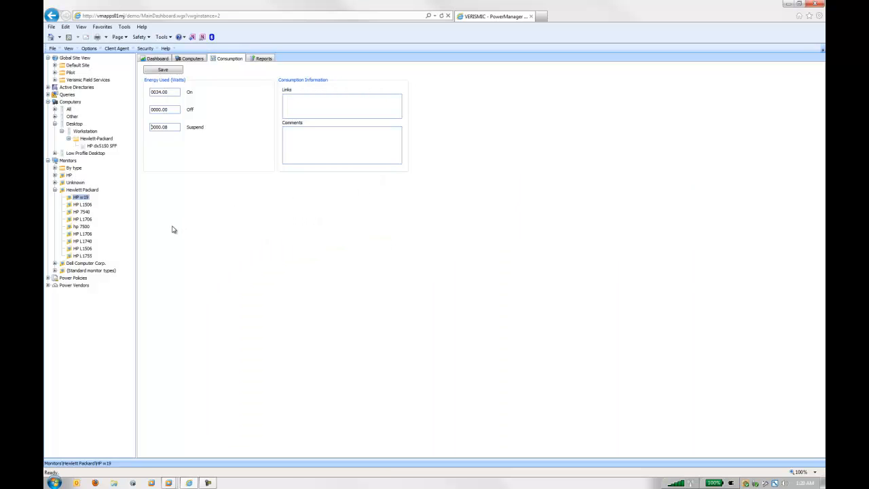
# - Compare the rate configurations of several power vendors, including Baltimore Gas & Electric and PECO, and examine Xcel Power's standard price
pyautogui.click(49, 285)
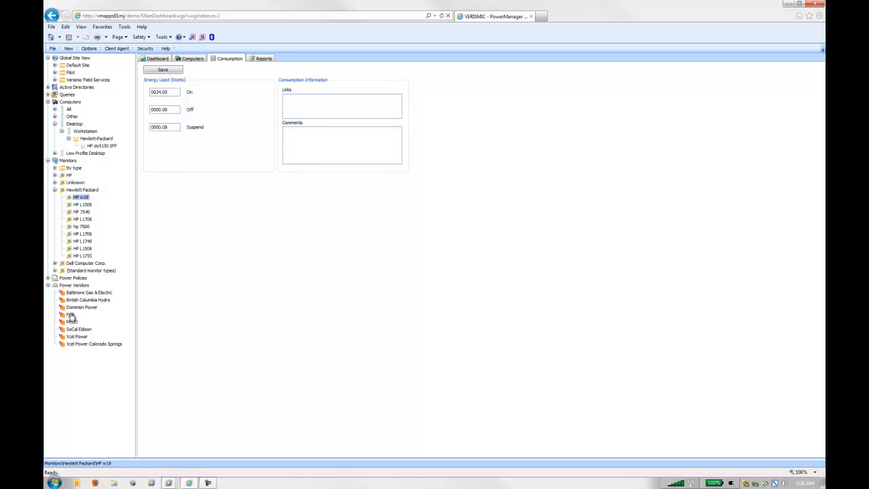
pyautogui.click(86, 293)
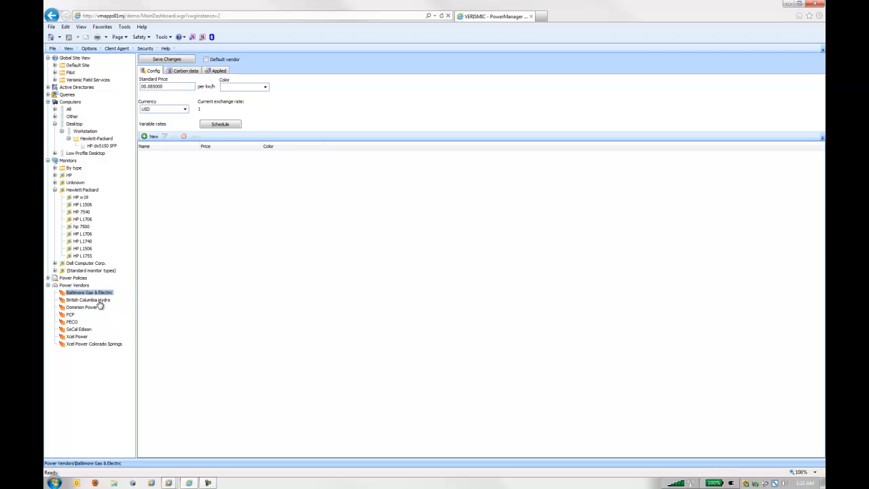
pyautogui.click(97, 300)
pyautogui.click(72, 322)
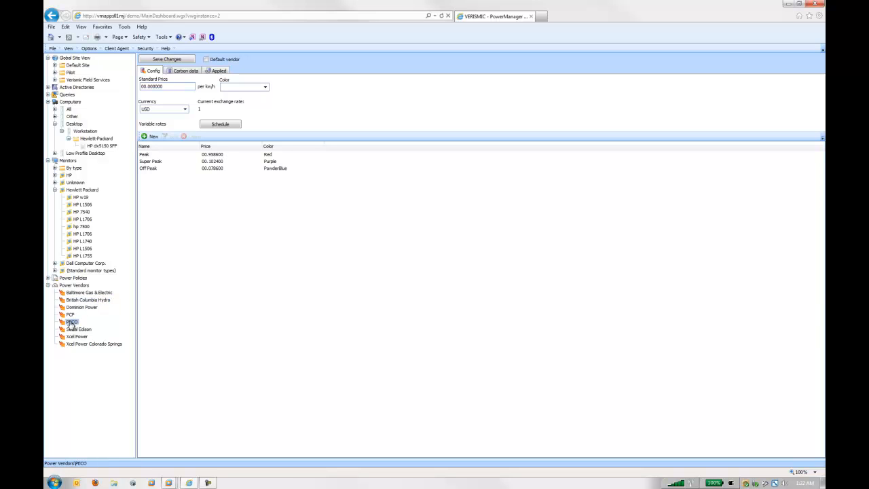
pyautogui.click(72, 329)
pyautogui.click(72, 336)
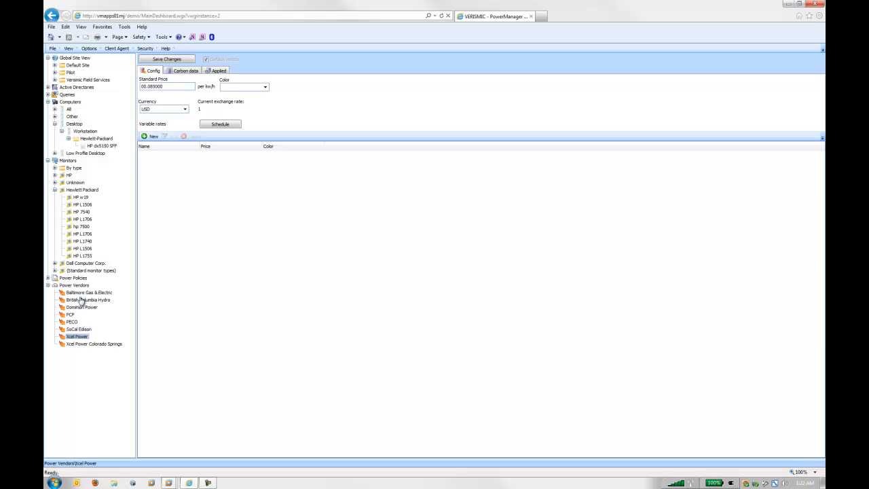
pyautogui.moveTo(164, 86); pyautogui.dragTo(134, 83)
# - Examine PECO's weekly variable rate schedule and cancel out of it
pyautogui.click(72, 322)
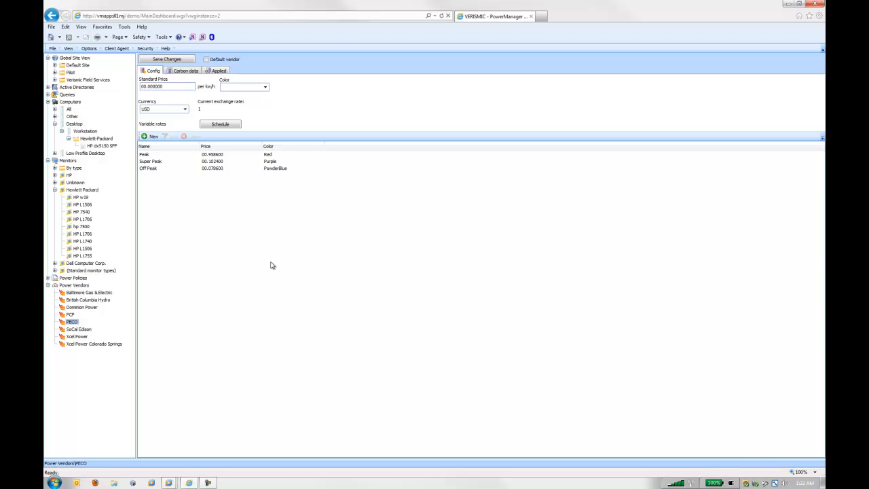
pyautogui.click(220, 124)
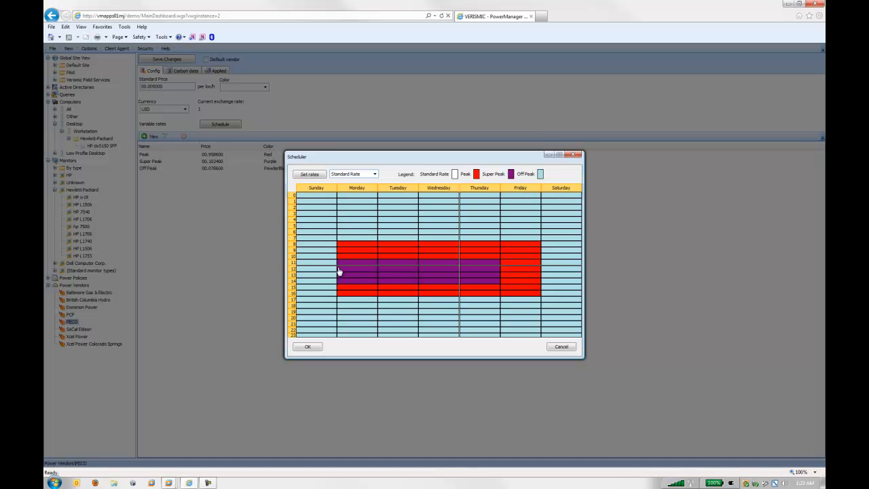
pyautogui.click(560, 349)
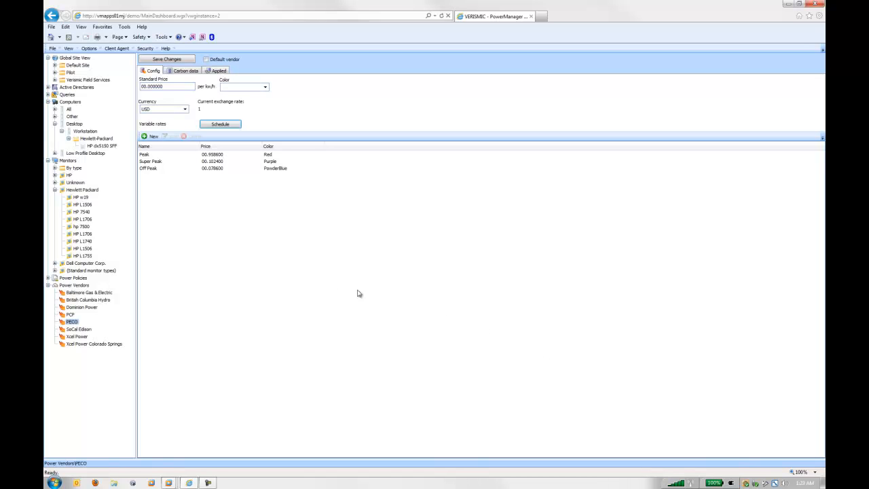
# - View the rate configurations of the SoCal Edison, Xcel Power and Xcel Power Colorado Springs vendors
pyautogui.click(80, 331)
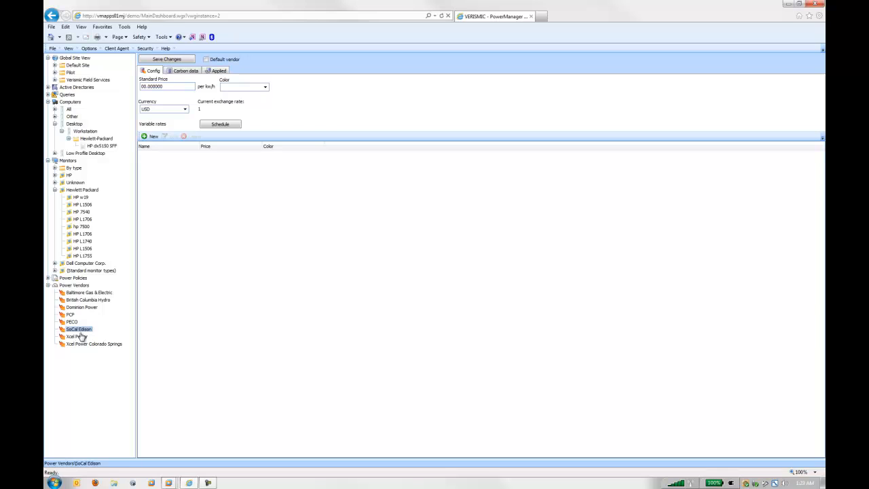
pyautogui.click(79, 336)
pyautogui.click(81, 344)
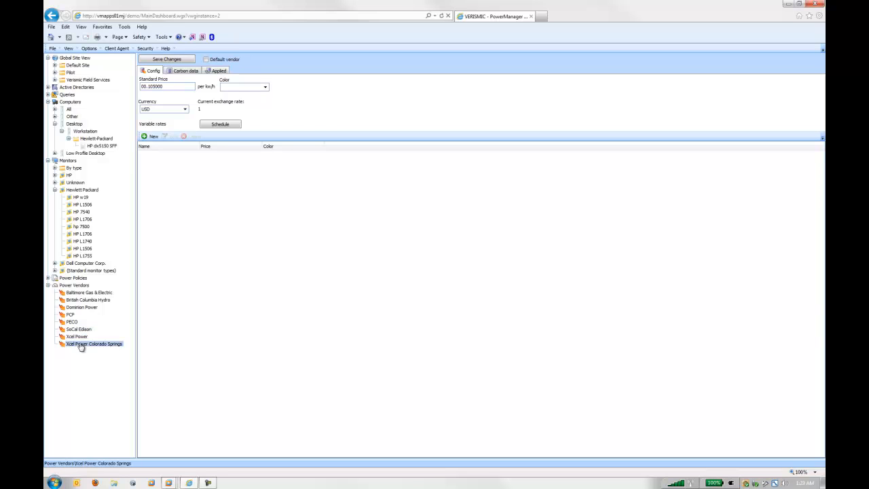
# - Load the sample carbon data for Baltimore Gas & Electric and look through its Coal, Petroleum, Natural Gas and Other sources
pyautogui.click(81, 293)
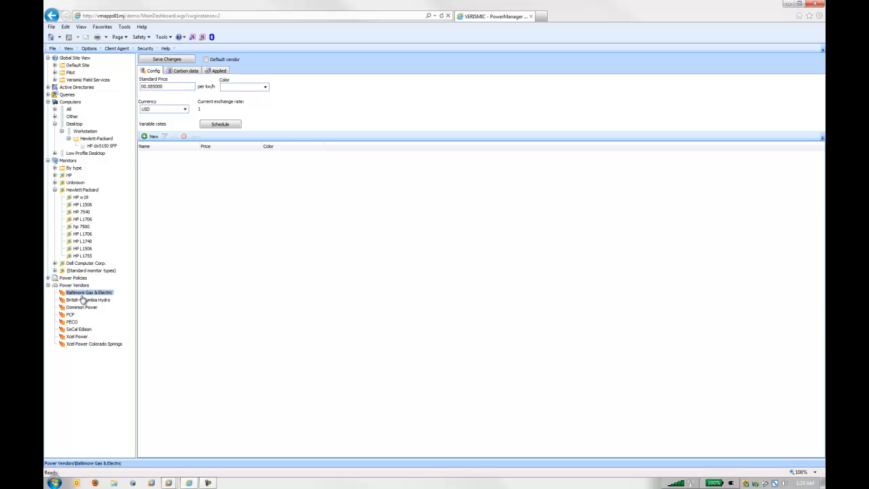
pyautogui.click(181, 70)
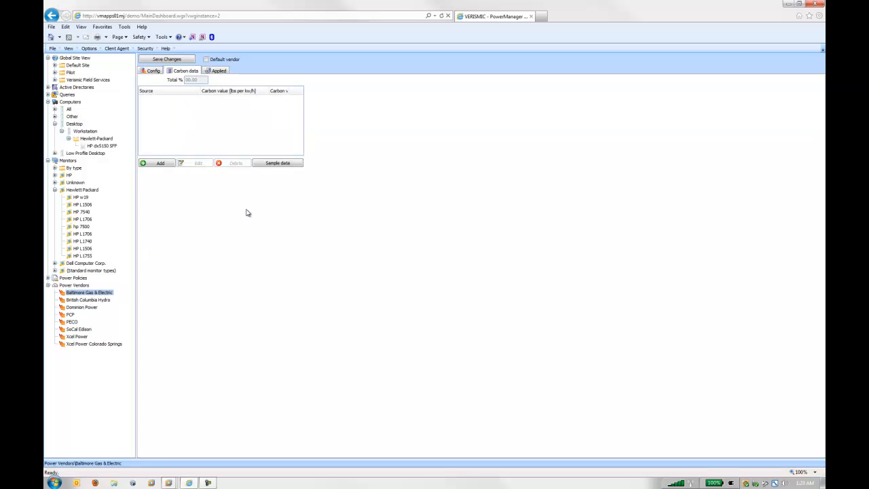
pyautogui.click(278, 164)
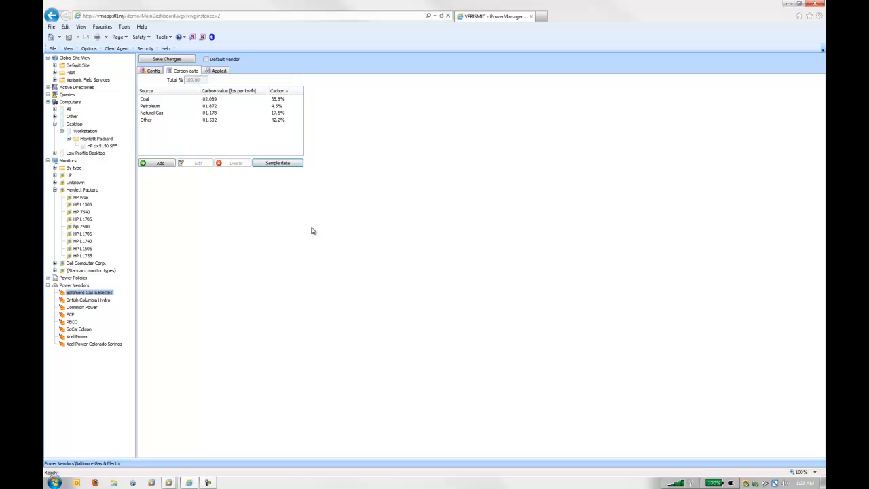
pyautogui.click(148, 121)
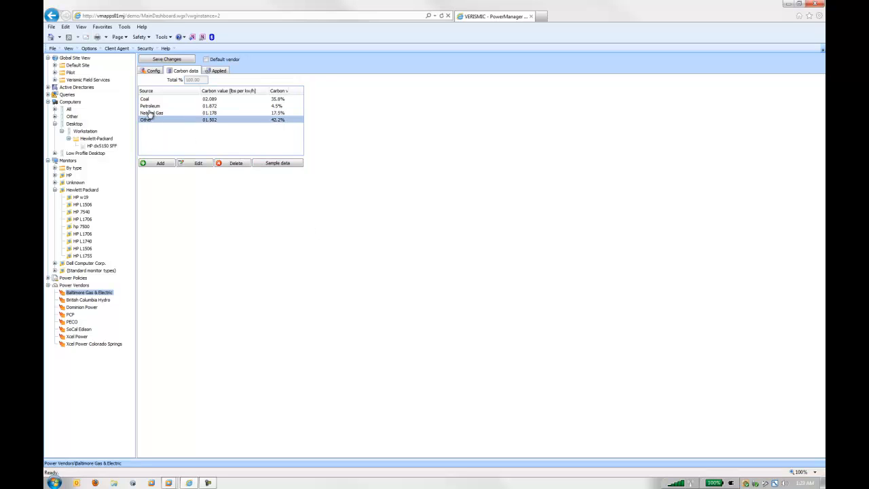
pyautogui.click(149, 106)
pyautogui.click(149, 99)
pyautogui.click(151, 107)
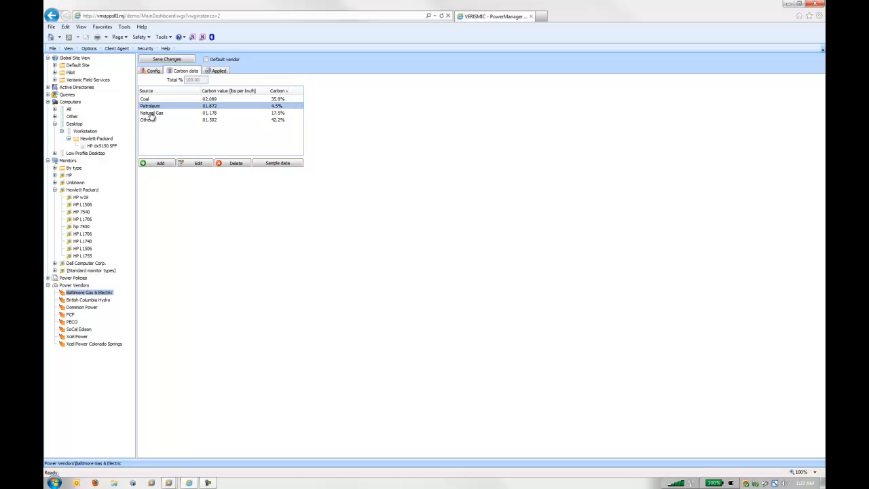
pyautogui.click(150, 114)
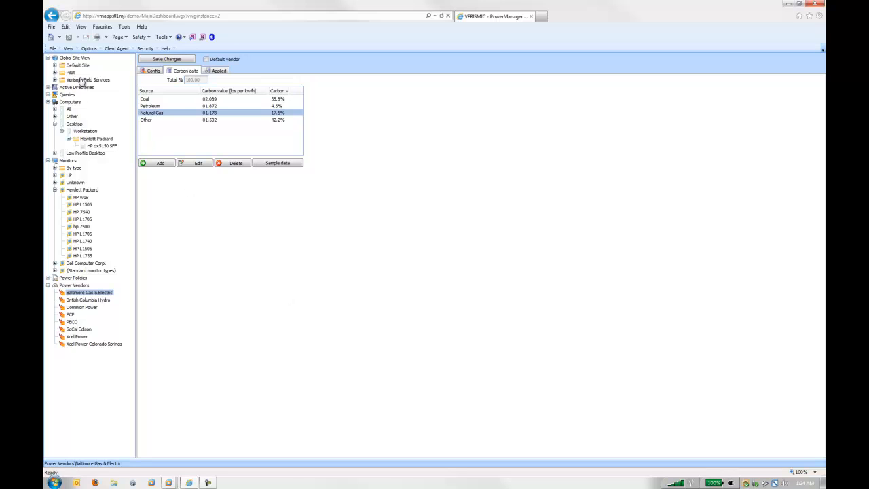
# - View the computer list for the Global Site View and open the reports for the Pilot site
pyautogui.click(80, 58)
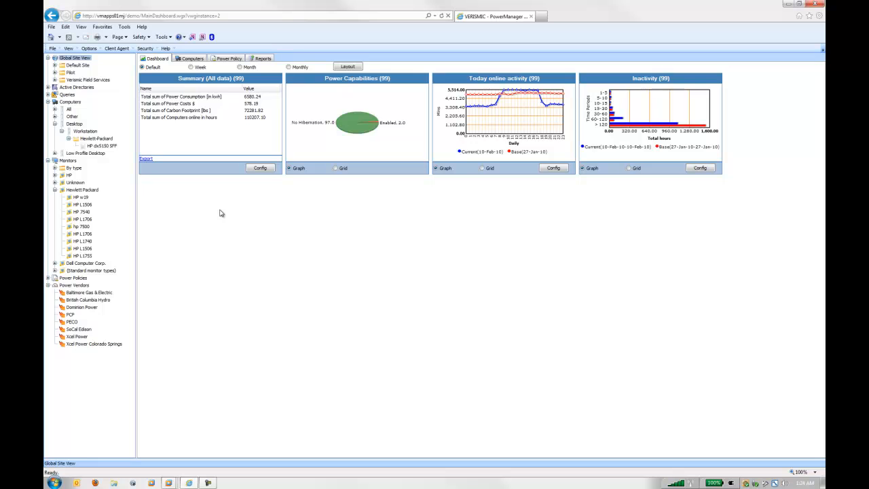
pyautogui.click(191, 59)
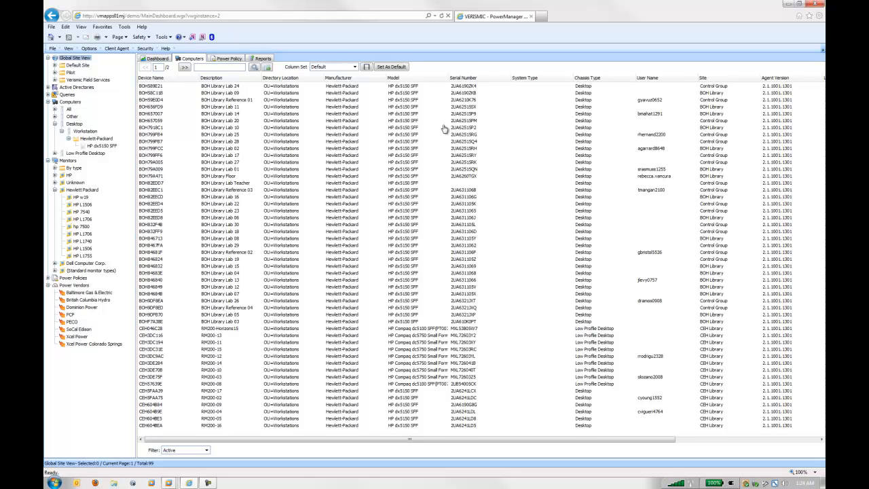
pyautogui.click(70, 73)
pyautogui.click(266, 59)
pyautogui.click(299, 59)
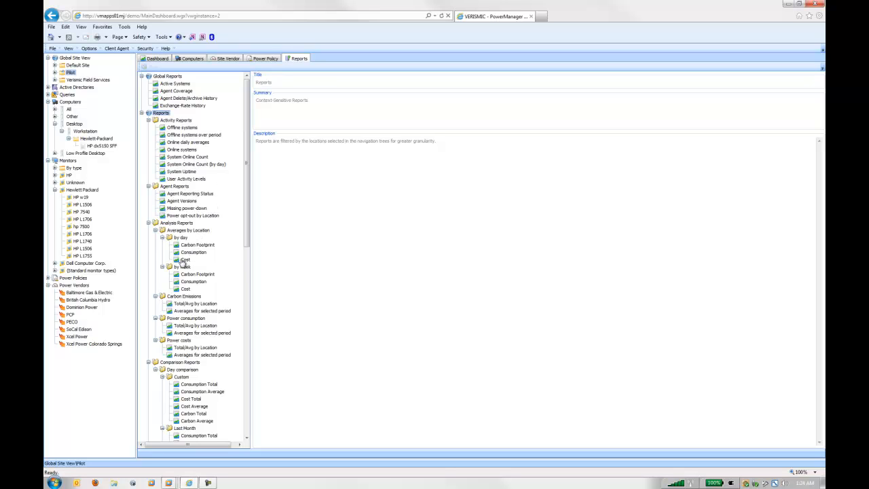
# - Run the daily average cost by location report for January 19 to February 15, 2010, review it enlarged, and close it
pyautogui.click(183, 260)
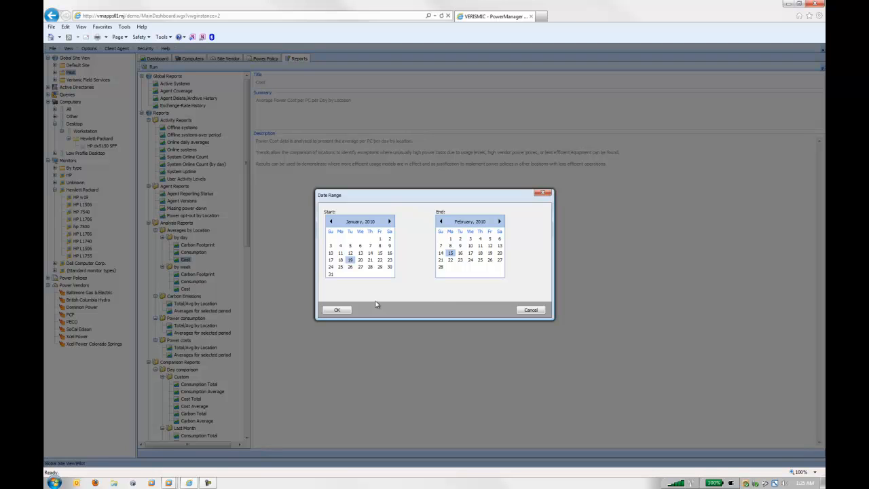
pyautogui.click(337, 310)
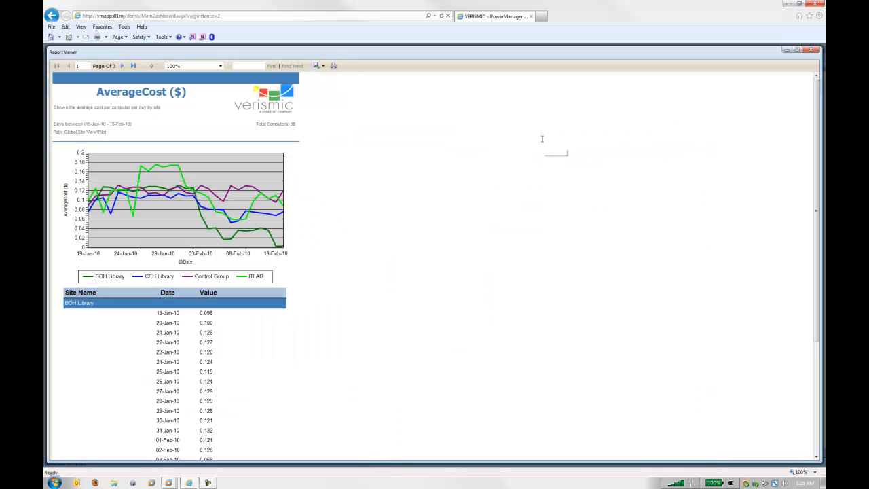
pyautogui.click(541, 138)
pyautogui.click(814, 51)
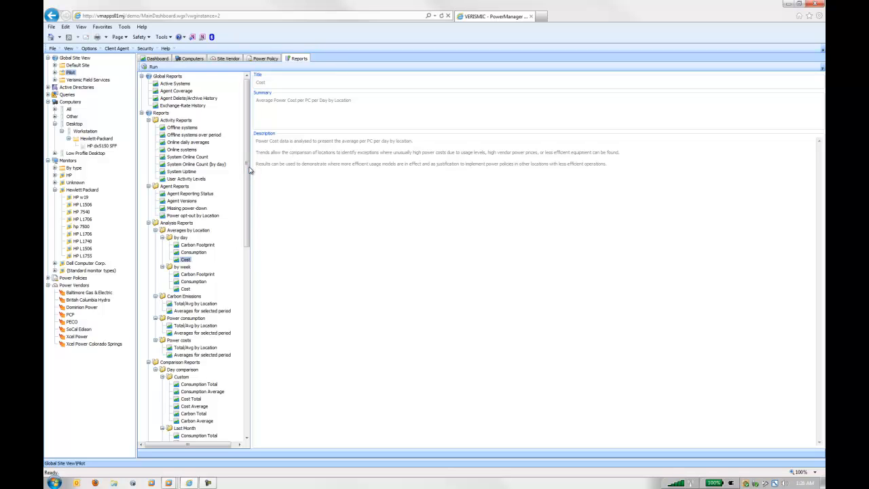
# - Examine the Live Corporate Policy's power scheme under Power Policies, including its weekend computer Standby rule
pyautogui.click(48, 278)
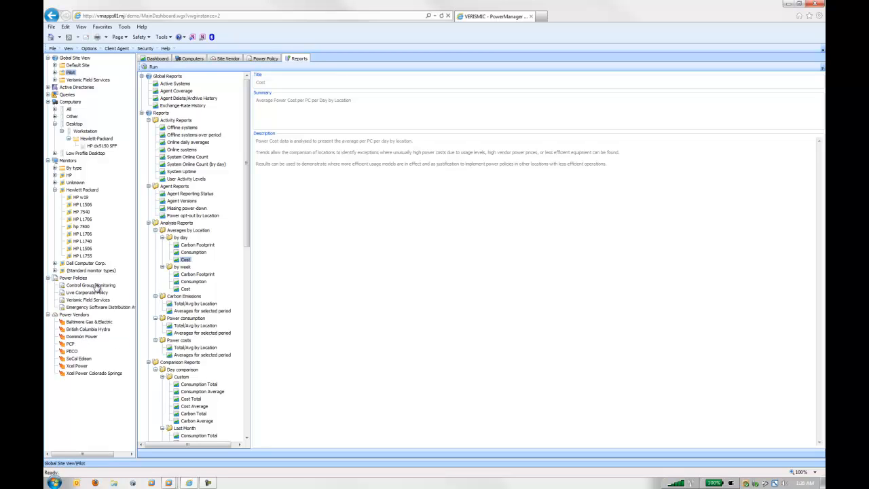
pyautogui.click(85, 294)
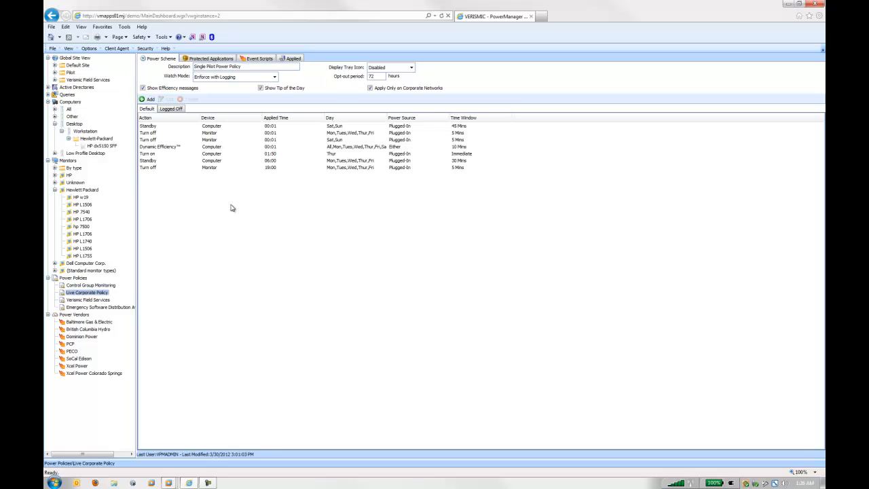
pyautogui.click(151, 128)
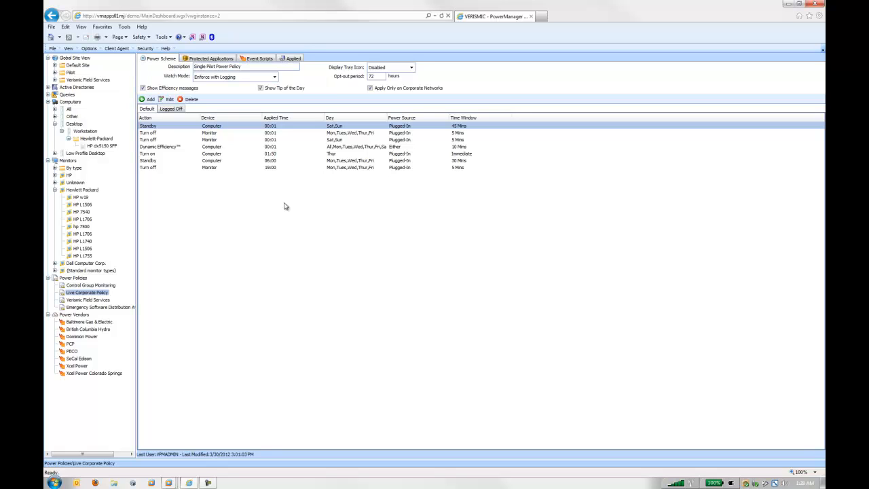
# - Run the User Activity Levels report for the Pilot site with an end date of February 1, 2010, review its charts, and close it
pyautogui.click(70, 73)
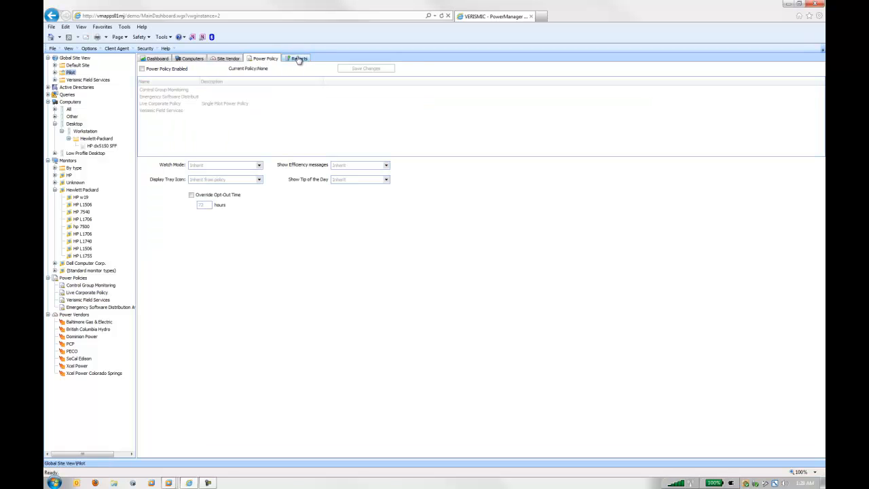
pyautogui.click(298, 59)
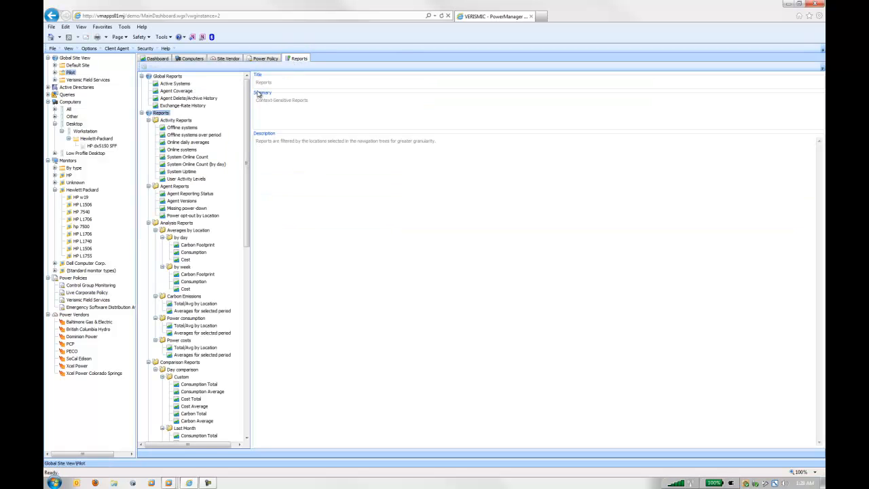
pyautogui.click(184, 180)
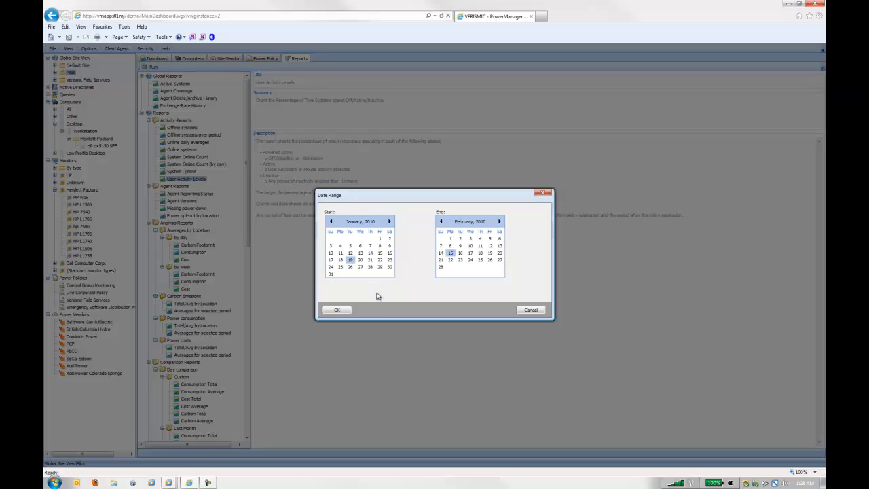
pyautogui.click(450, 240)
pyautogui.click(341, 313)
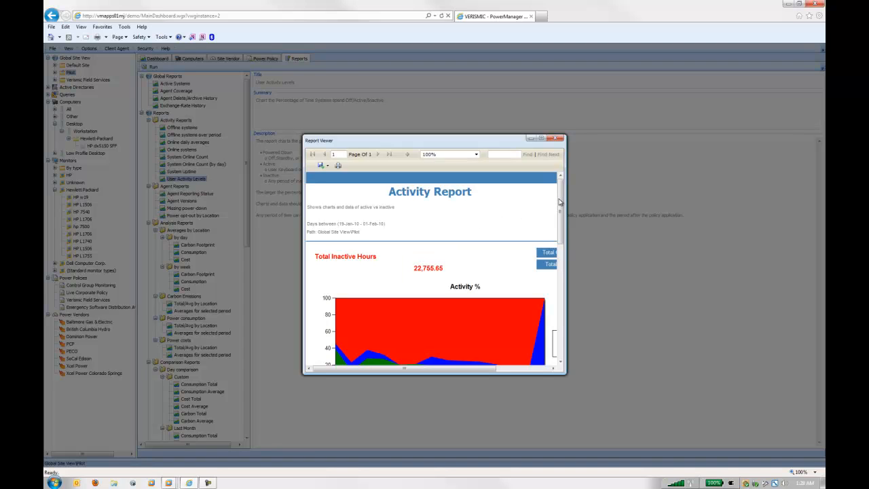
pyautogui.moveTo(560, 202); pyautogui.dragTo(562, 233)
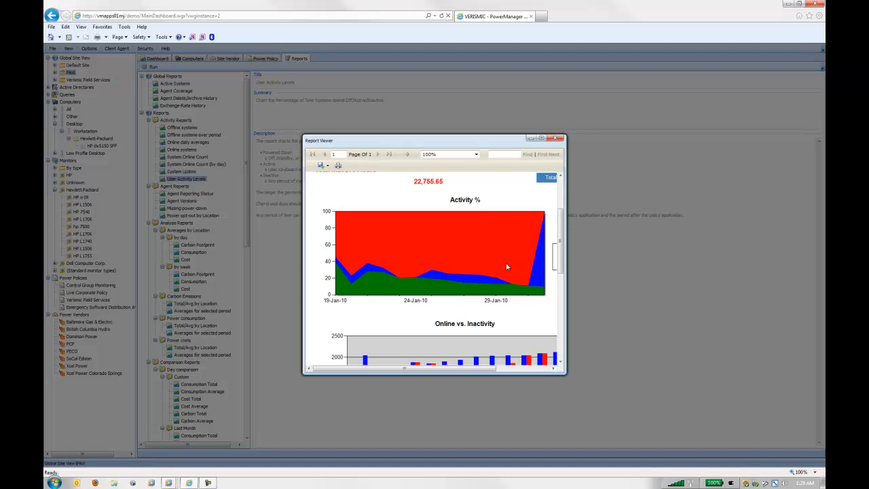
pyautogui.click(557, 139)
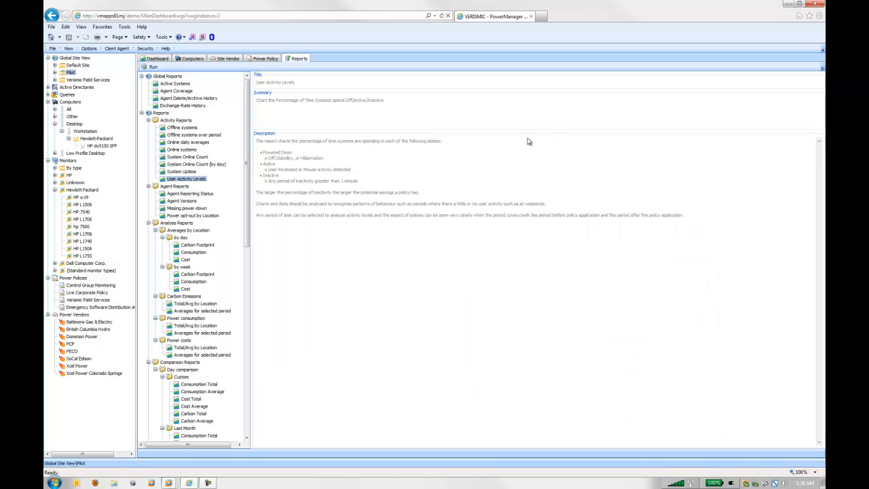
# - View the January 2010 activity log of the BOH Library Lab Teacher computer at the Pilot site
pyautogui.click(199, 59)
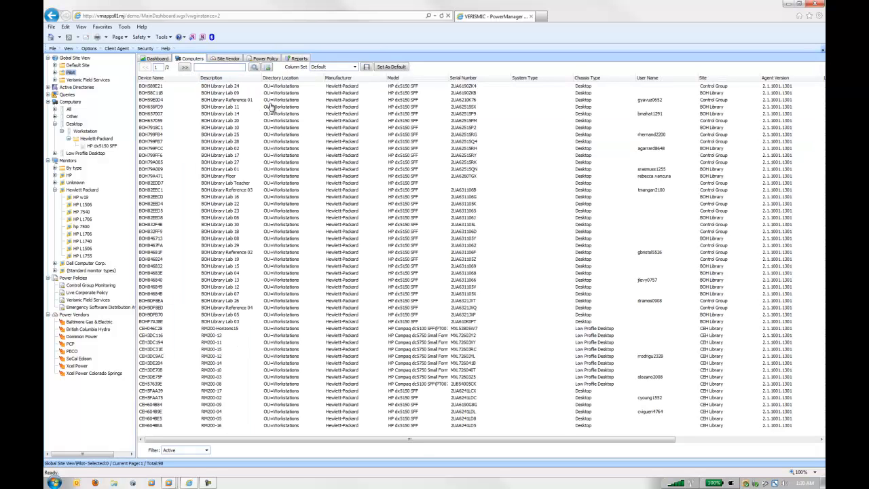
pyautogui.rightClick(214, 185)
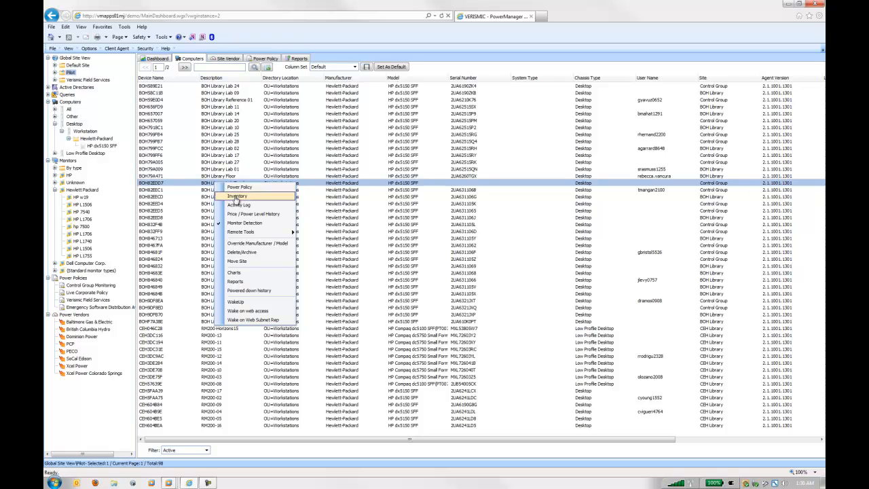
pyautogui.click(237, 204)
pyautogui.click(346, 189)
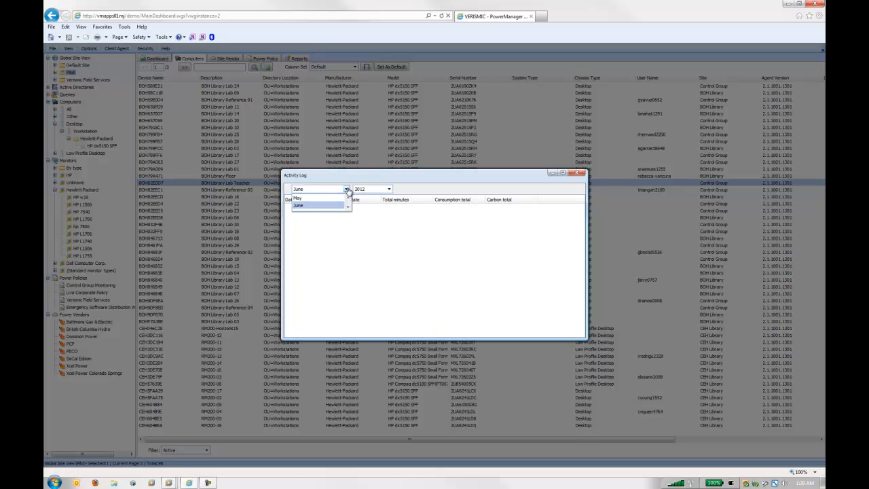
pyautogui.moveTo(348, 234); pyautogui.dragTo(353, 214)
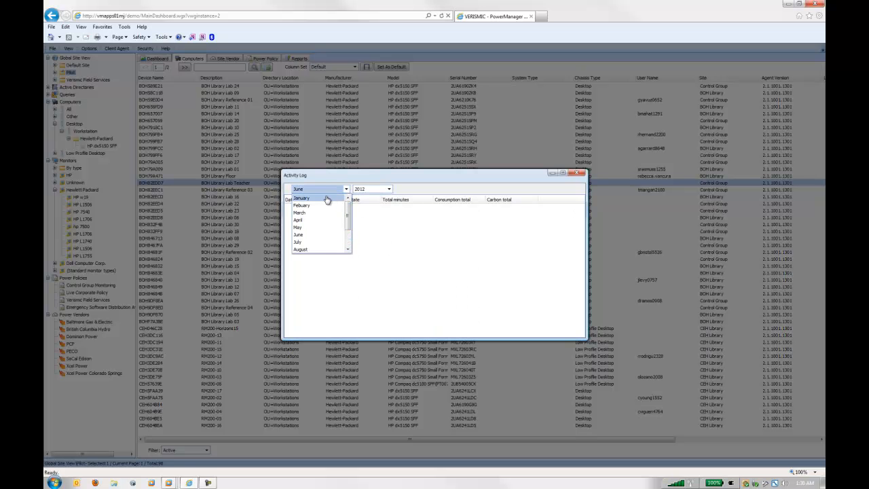
pyautogui.click(341, 198)
pyautogui.click(389, 190)
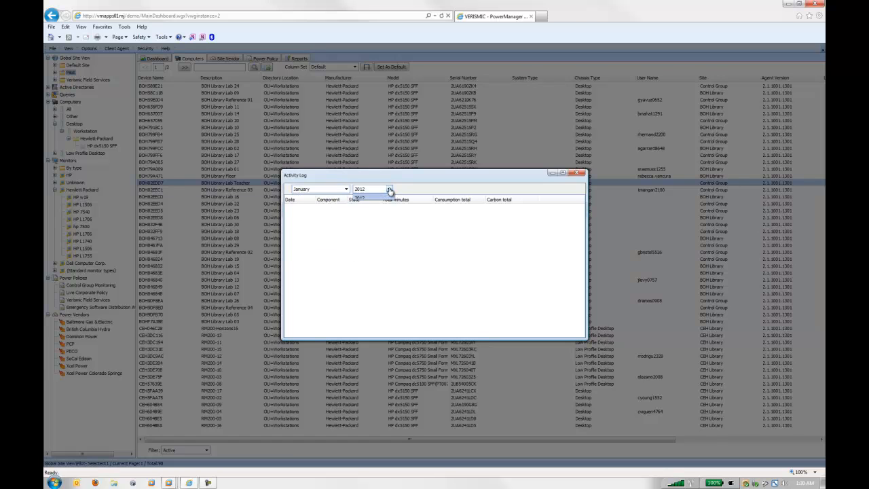
pyautogui.click(381, 210)
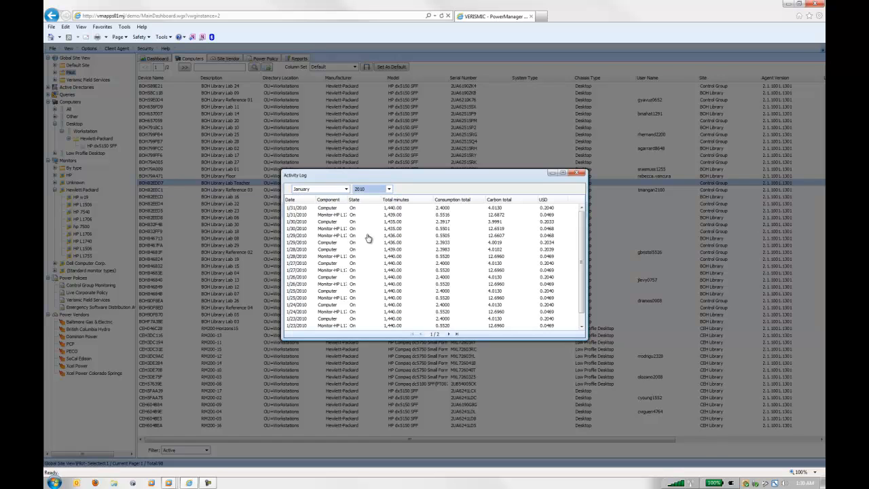
# - Examine the hourly computer and monitor activity for 1/29/2010 in an enlarged log window and close it
pyautogui.doubleClick(299, 242)
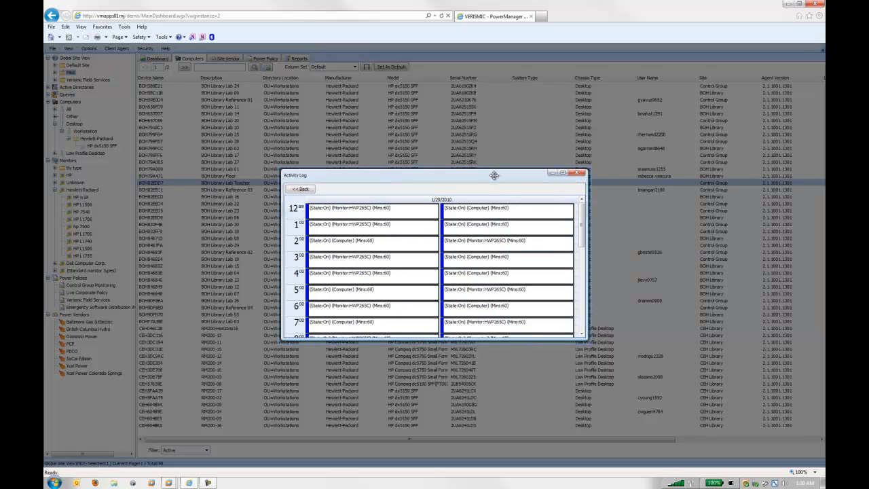
pyautogui.moveTo(495, 175); pyautogui.dragTo(460, 70)
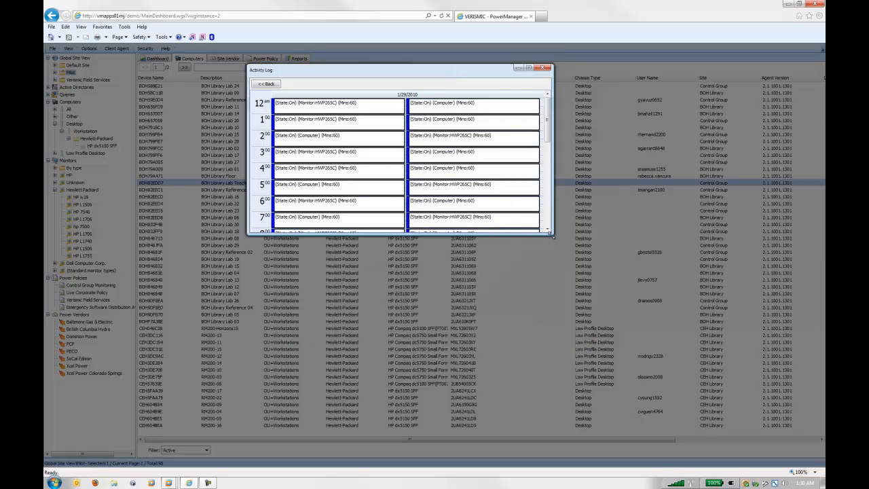
pyautogui.moveTo(552, 236); pyautogui.dragTo(577, 410)
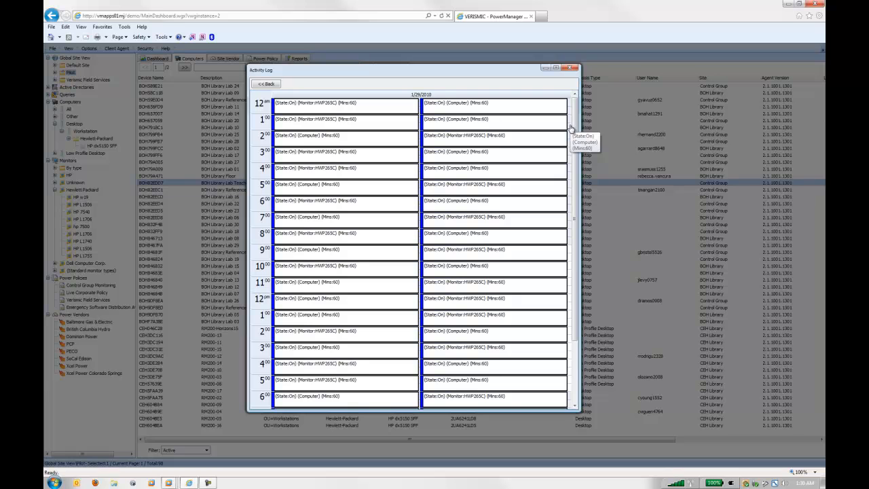
pyautogui.moveTo(574, 129); pyautogui.dragTo(578, 207)
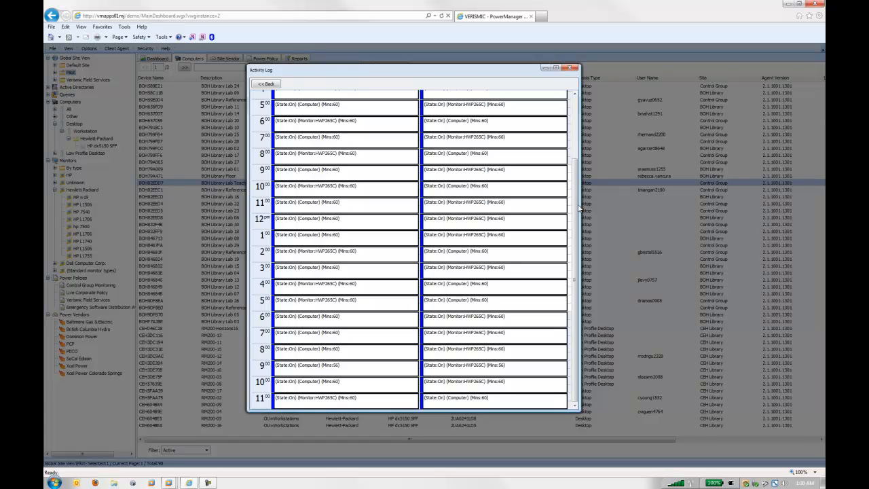
pyautogui.click(569, 70)
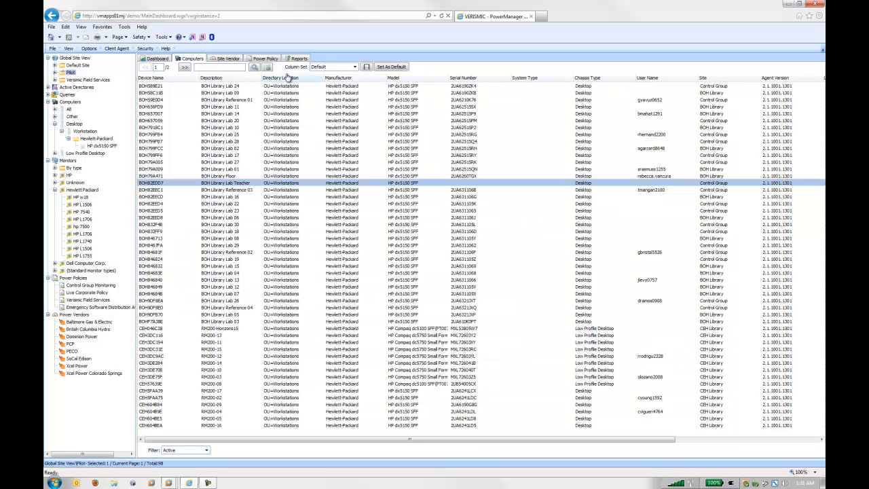
# - Examine the Pilot site's dashboard charts, including Inactivity, and return to the Live Corporate Policy's power scheme
pyautogui.click(165, 59)
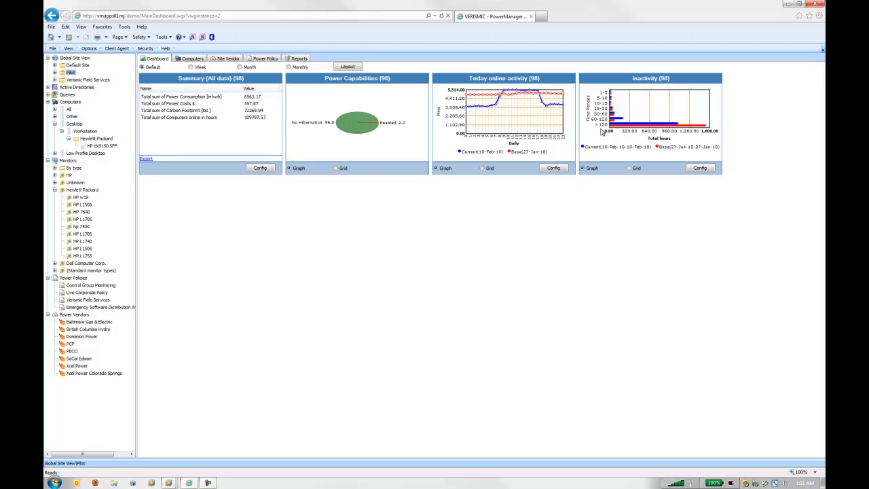
pyautogui.moveTo(633, 131)
pyautogui.click(90, 293)
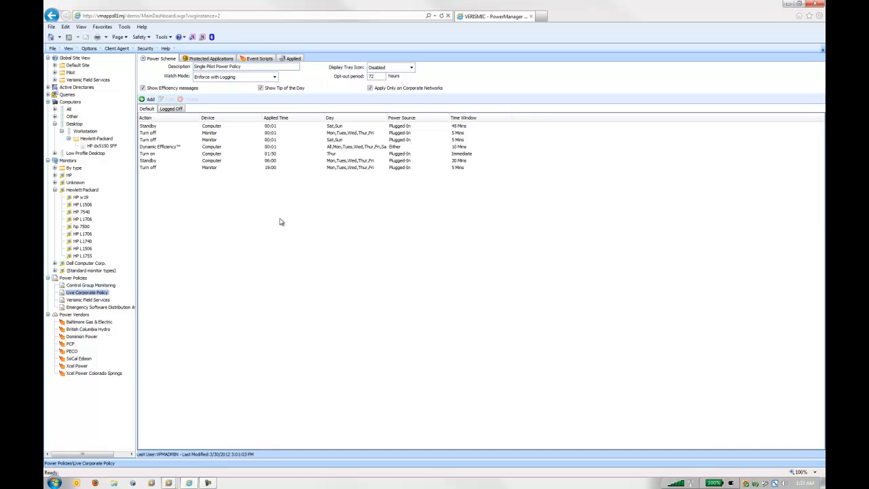
# - Open the weekend computer Standby rule for editing and compare the Turn off and Hibernate actions, leaving Standby selected
pyautogui.click(150, 128)
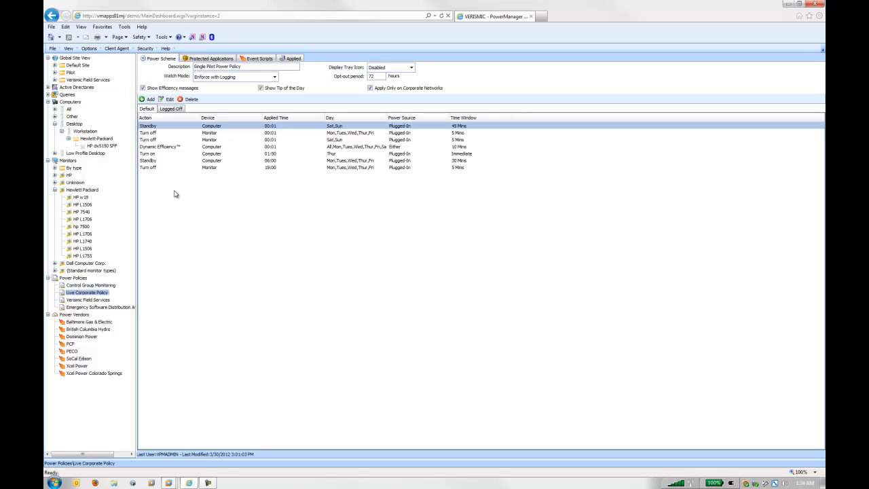
pyautogui.click(169, 99)
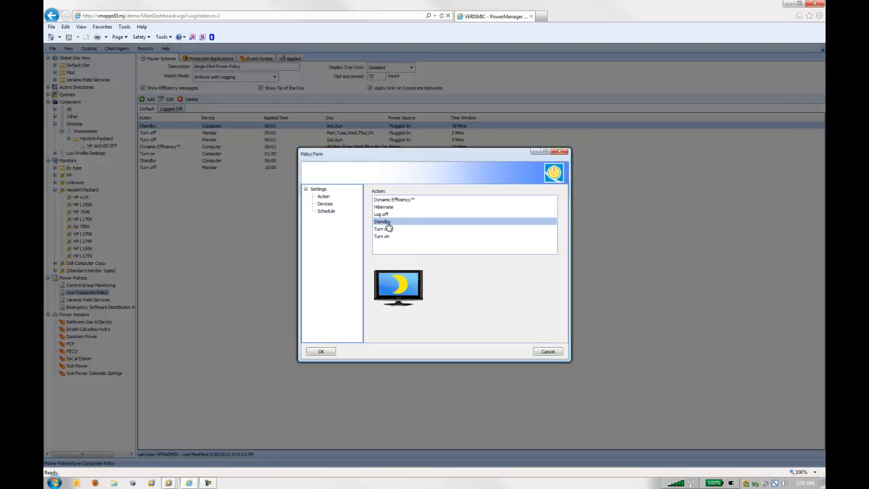
pyautogui.click(388, 230)
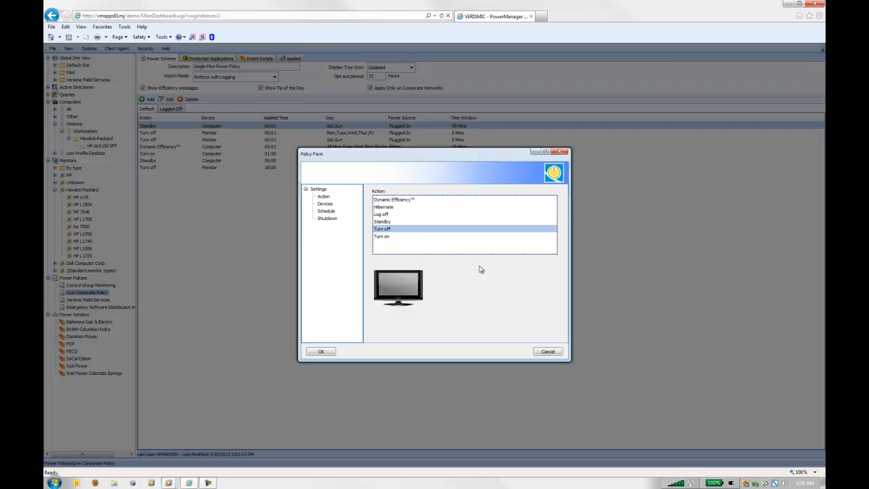
pyautogui.click(385, 207)
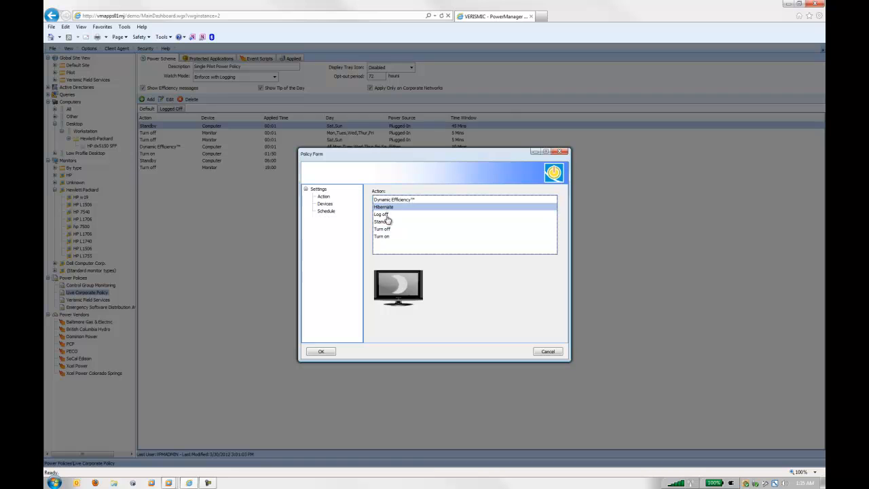
pyautogui.click(385, 222)
pyautogui.click(388, 229)
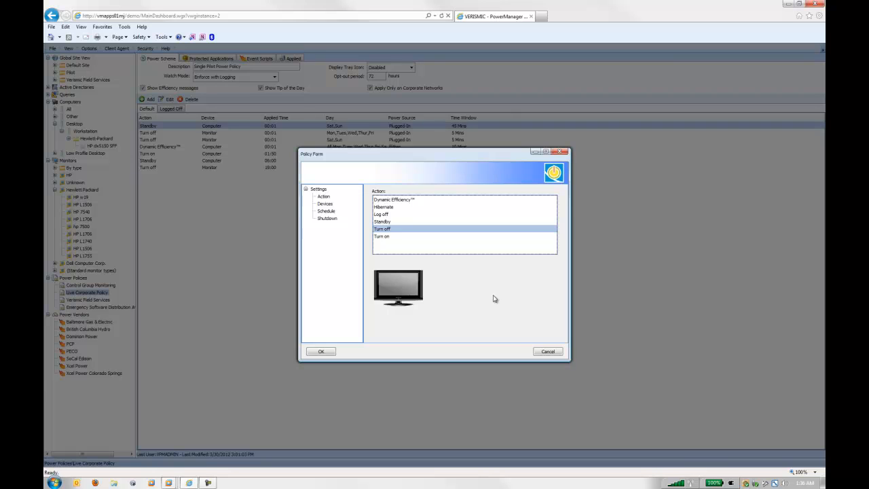
pyautogui.click(402, 208)
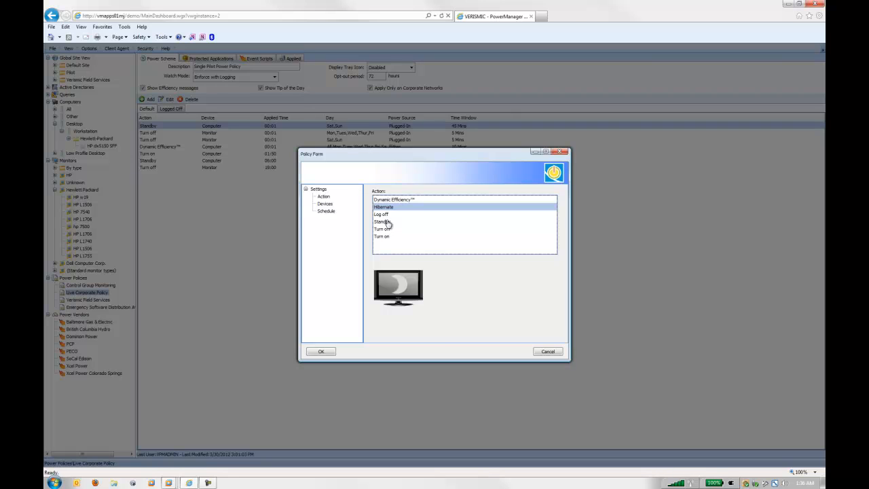
pyautogui.click(387, 222)
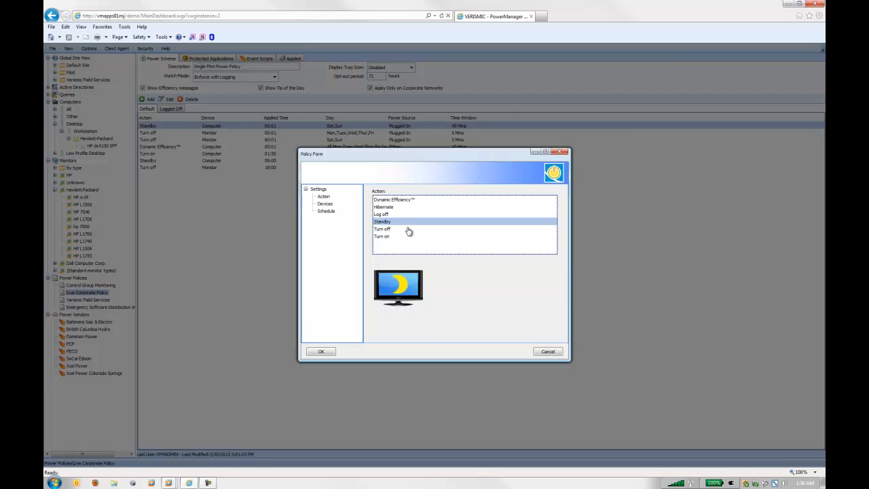
# - Try an inactivity timer of 47 minutes for the Standby rule, set it back to 45, and view the rule's schedule settings
pyautogui.click(328, 204)
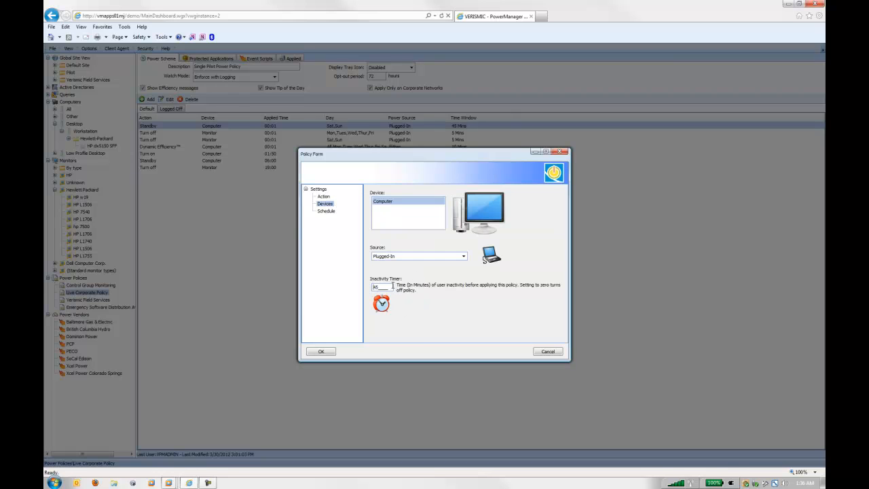
pyautogui.moveTo(393, 287); pyautogui.dragTo(370, 286)
pyautogui.write('47')
pyautogui.moveTo(390, 288); pyautogui.dragTo(362, 276)
pyautogui.write('45')
pyautogui.click(327, 211)
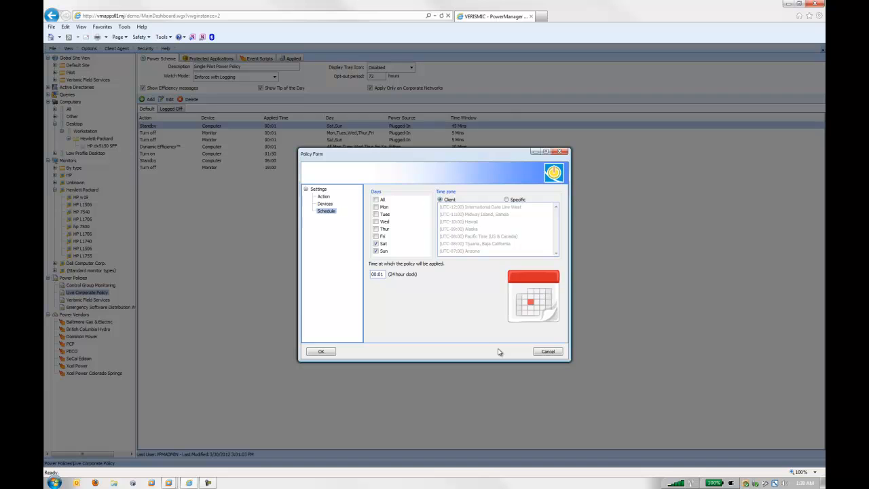
# - Try a specific time zone, Eastern Time (US & Canada), for the Standby rule's schedule and cancel the edit
pyautogui.click(507, 199)
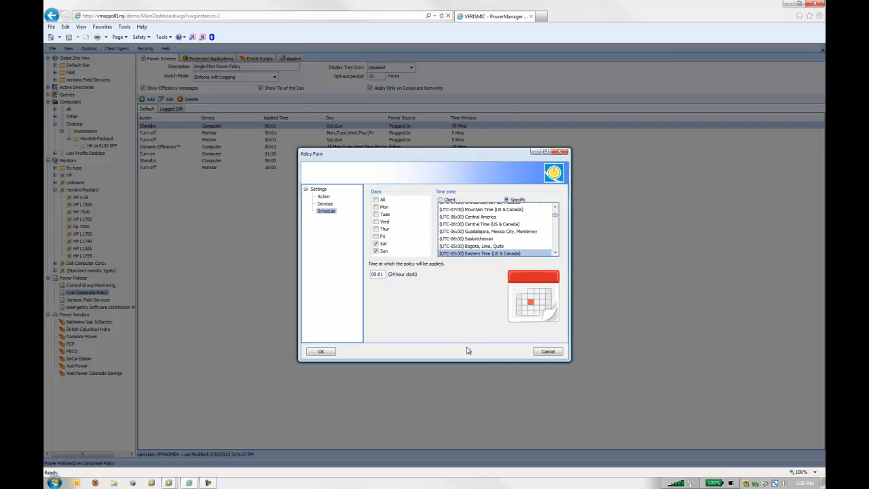
pyautogui.click(542, 355)
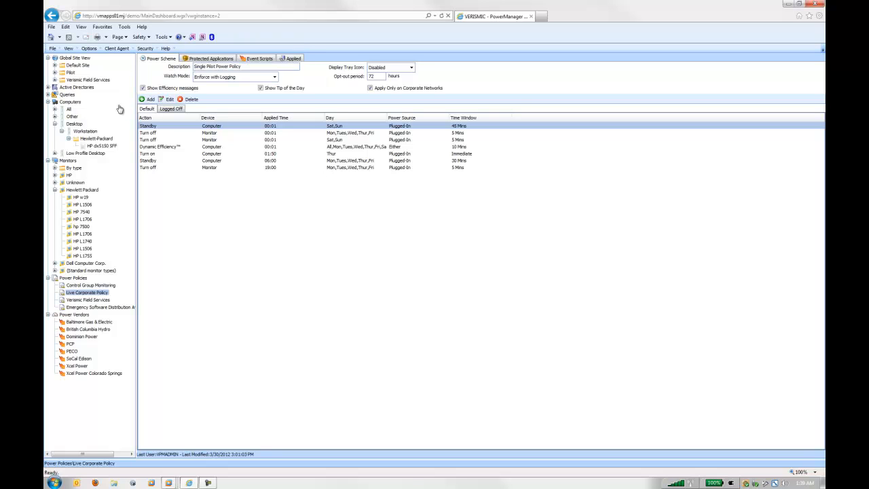
# - Open the 1 month Daily per day predicted cost savings report for the Pilot site's Control Group
pyautogui.click(70, 72)
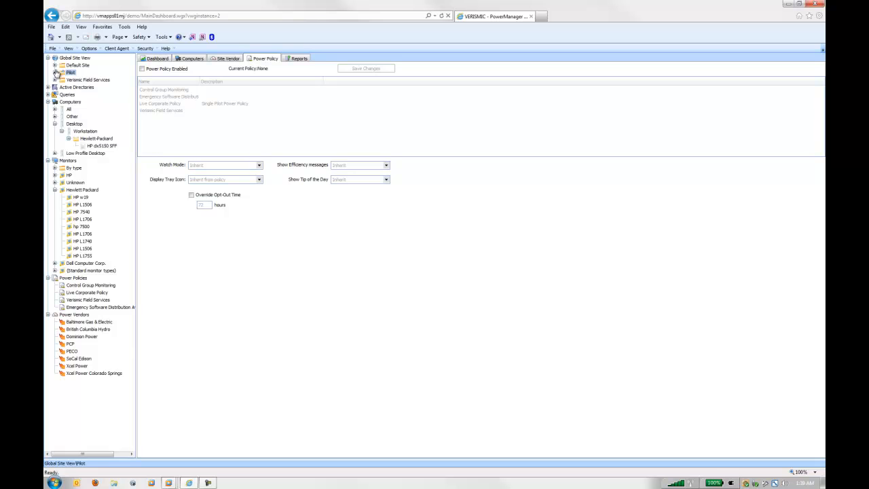
pyautogui.click(55, 72)
pyautogui.click(88, 80)
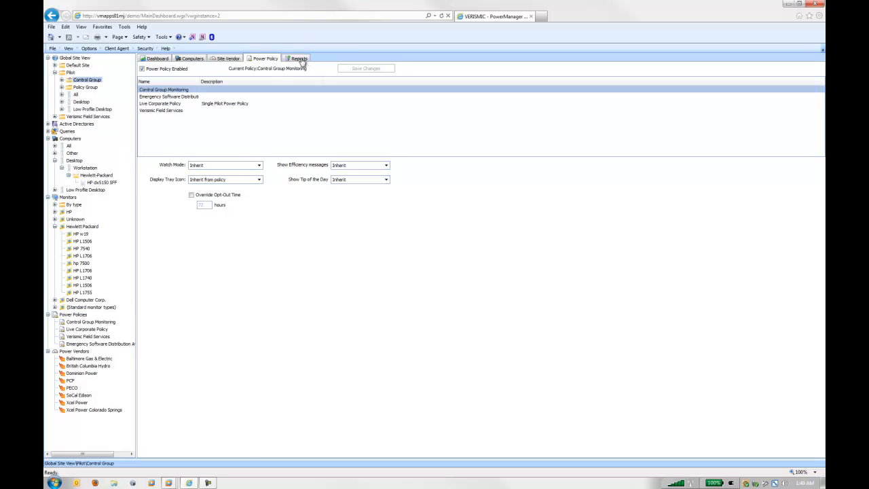
pyautogui.click(300, 60)
pyautogui.moveTo(248, 129); pyautogui.dragTo(235, 368)
pyautogui.click(190, 415)
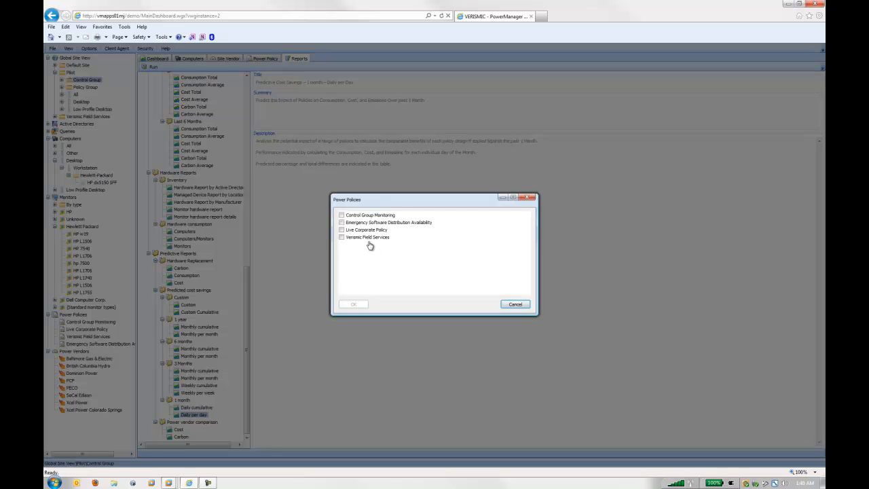
# - Run the report against the Live Corporate Policy for January 19 to February 1, 2010, including only computers
pyautogui.click(342, 232)
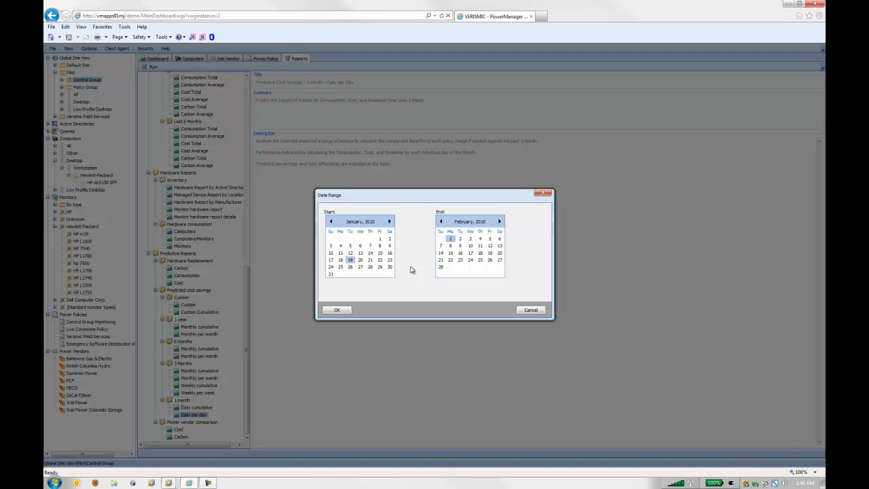
pyautogui.click(336, 311)
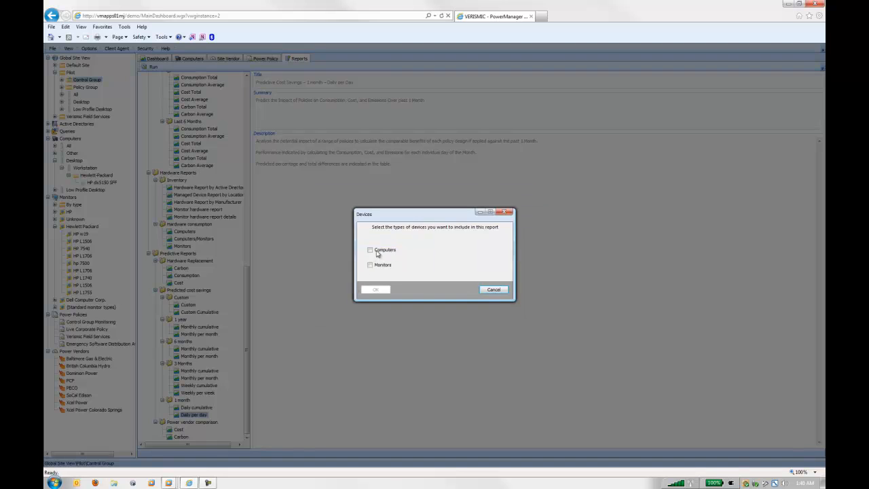
pyautogui.click(371, 250)
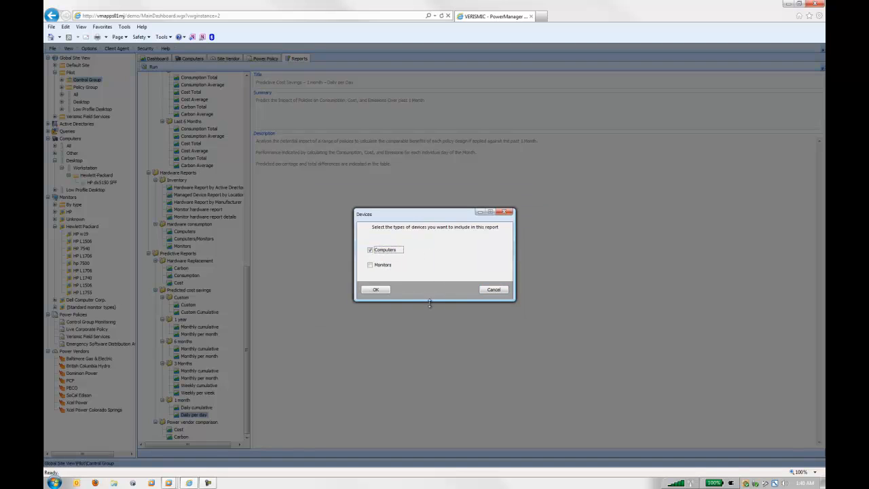
pyautogui.click(383, 292)
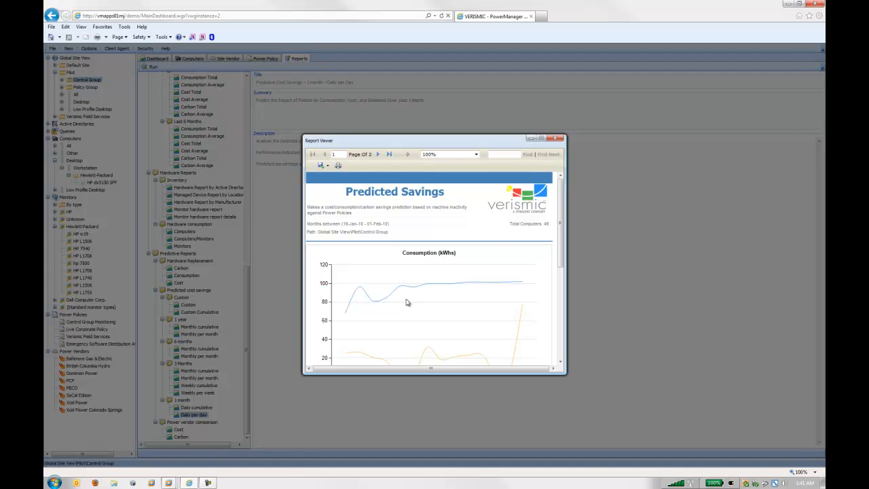
# - Examine the Predicted Savings consumption and cost charts and the last page's savings tables in an enlarged viewer, and close the report
pyautogui.moveTo(564, 192); pyautogui.dragTo(563, 201)
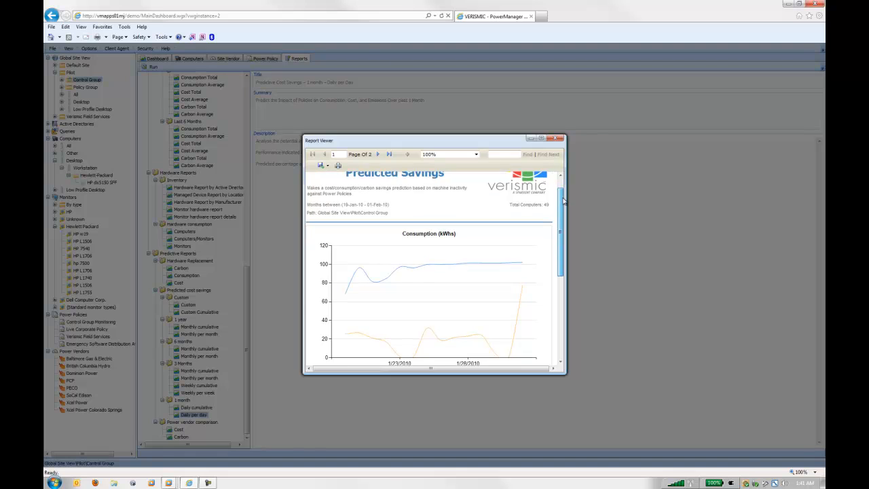
pyautogui.click(391, 155)
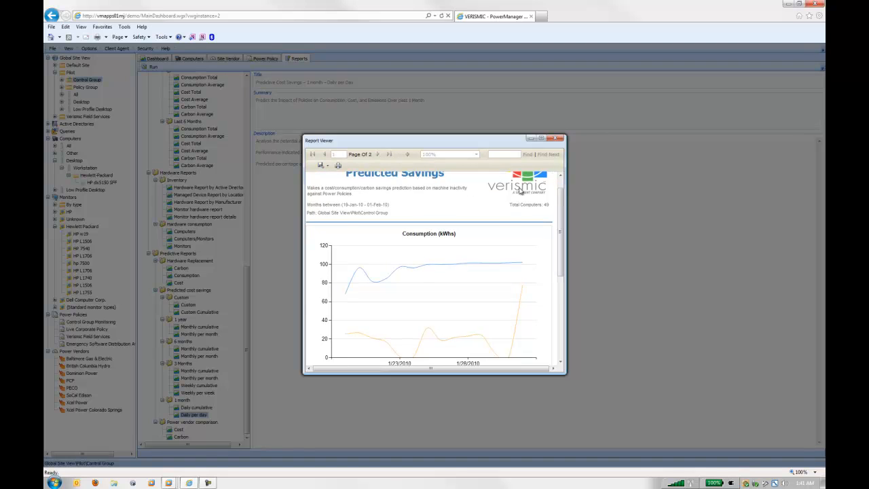
pyautogui.moveTo(561, 197); pyautogui.dragTo(564, 275)
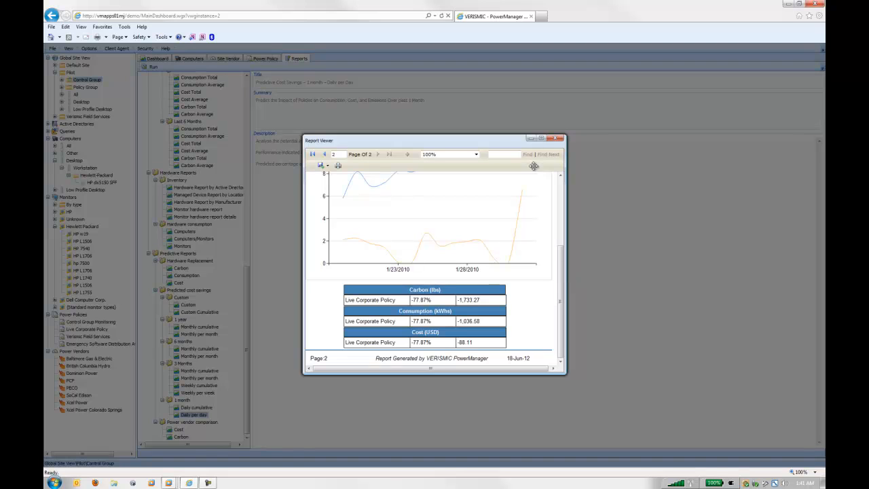
pyautogui.click(544, 138)
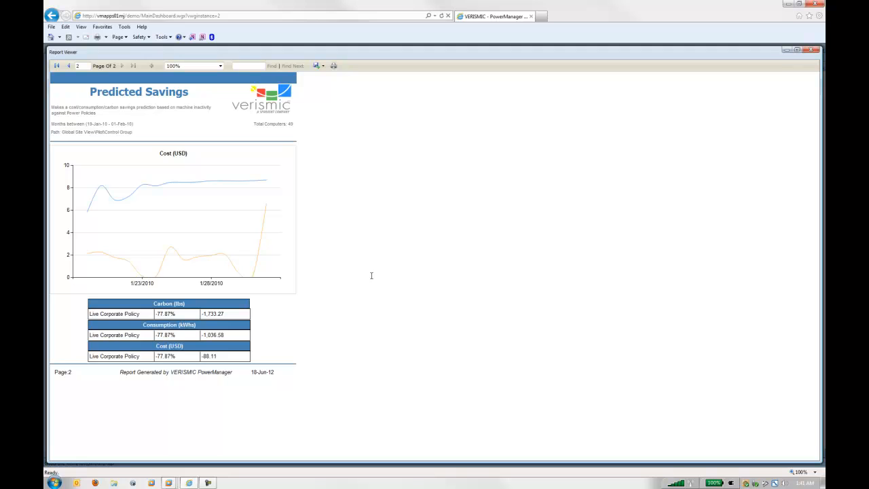
pyautogui.moveTo(190, 314); pyautogui.dragTo(154, 360)
pyautogui.moveTo(190, 318); pyautogui.dragTo(156, 315)
pyautogui.click(319, 338)
pyautogui.click(811, 52)
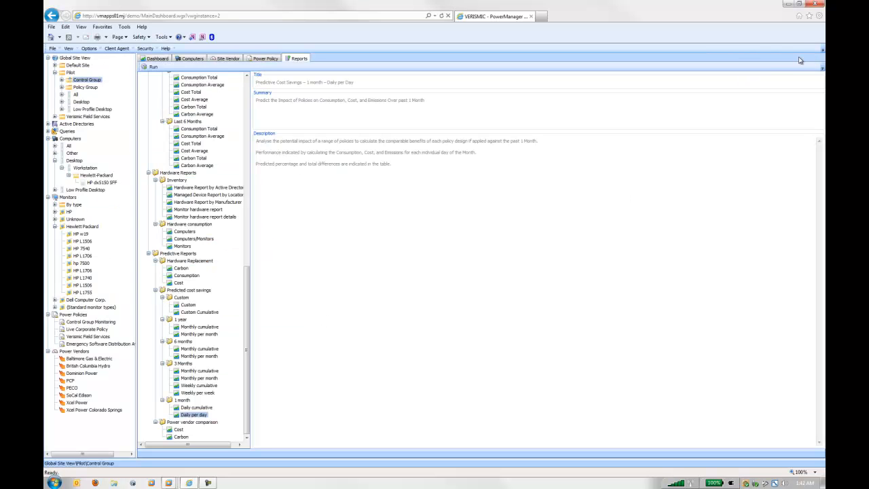
# - Examine the HP dx5150 SFF's energy consumption settings for the Idle, Suspend and Hibernation states
pyautogui.click(102, 182)
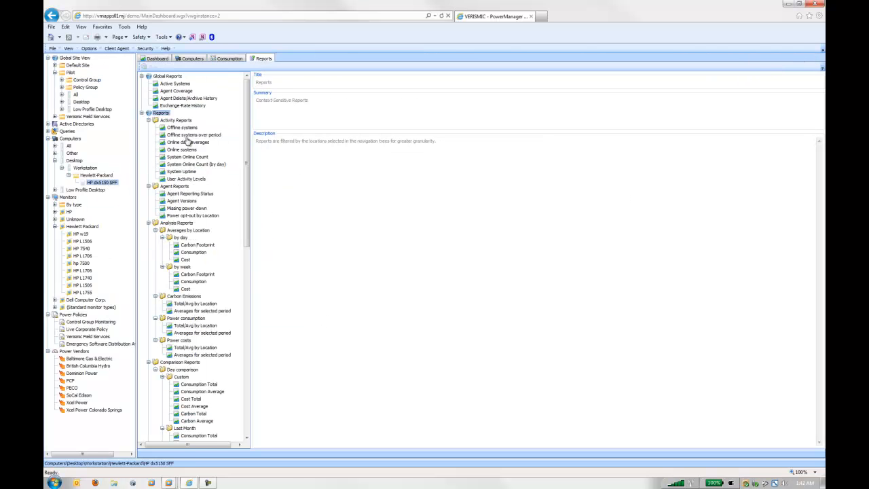
pyautogui.click(229, 58)
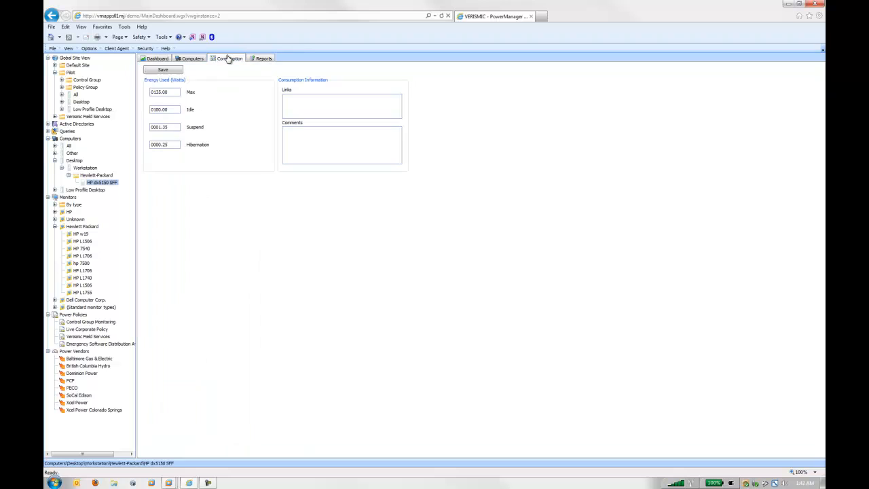
pyautogui.click(173, 111)
pyautogui.click(173, 128)
pyautogui.click(174, 143)
# - Review Baltimore Gas & Electric's standard price and PECO's Super Peak and Off Peak rates, and return to the Pilot site's dashboard
pyautogui.click(87, 359)
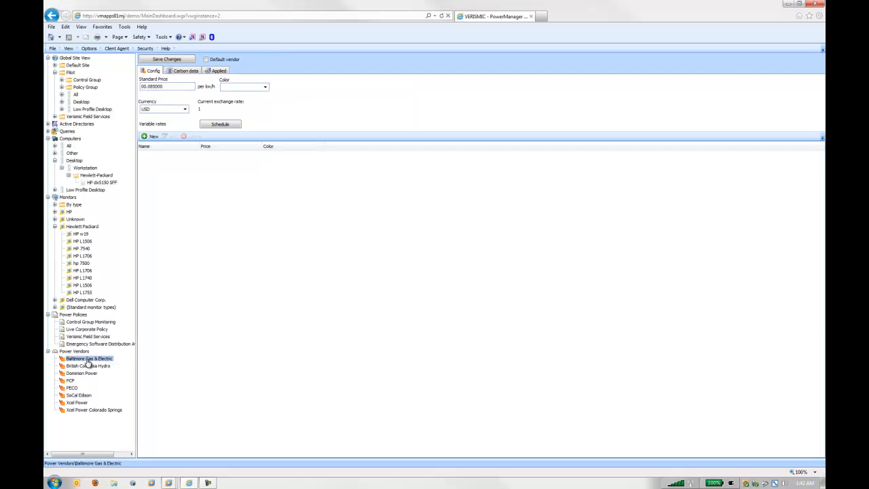
pyautogui.click(187, 86)
pyautogui.click(72, 387)
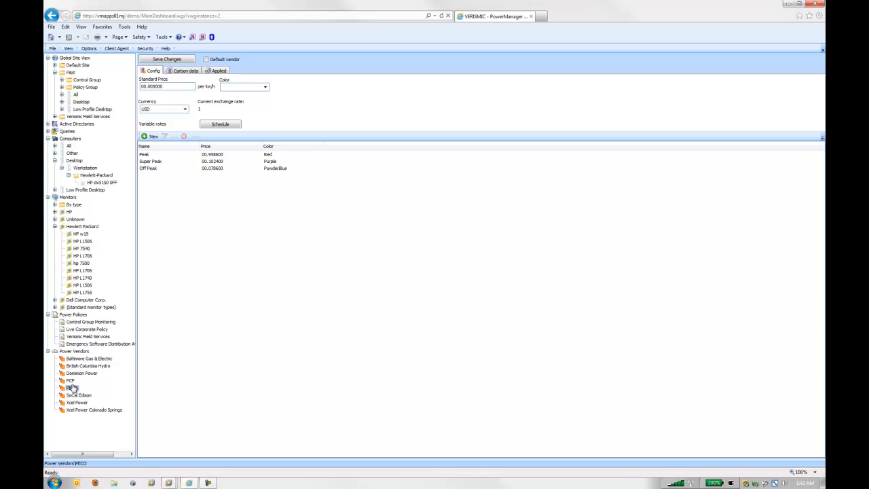
pyautogui.click(160, 163)
pyautogui.click(157, 169)
pyautogui.click(159, 163)
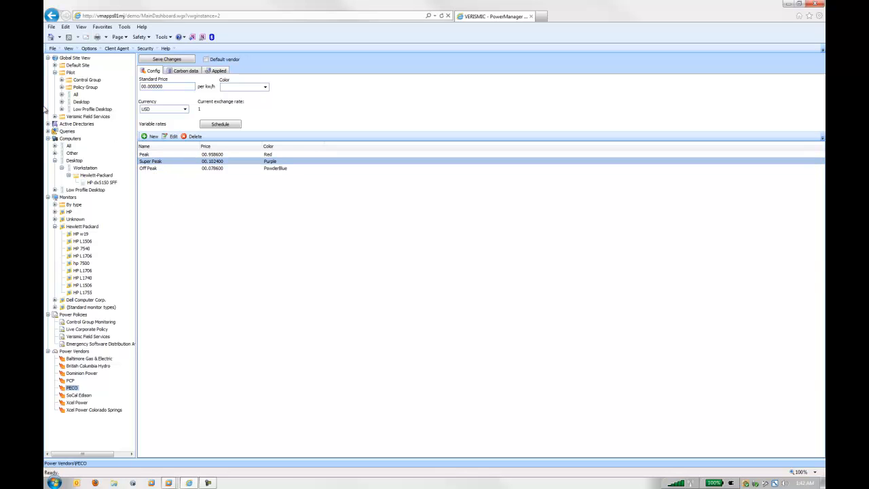
pyautogui.click(73, 73)
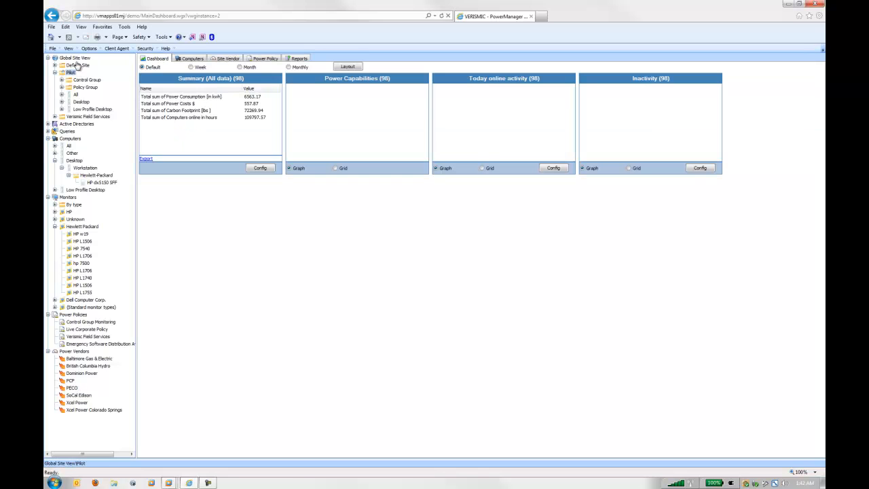
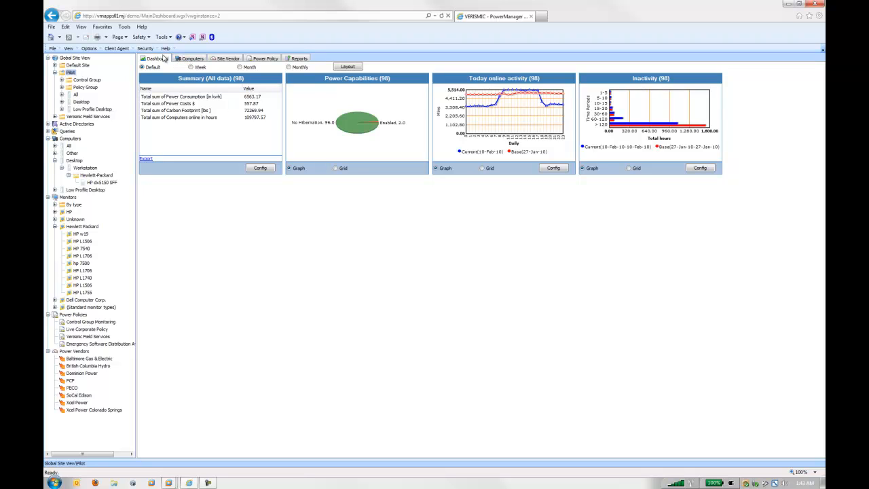
# - Review the client agent's upload, upgrade check and policy check-in frequencies in the client settings, and close them without saving
pyautogui.click(119, 48)
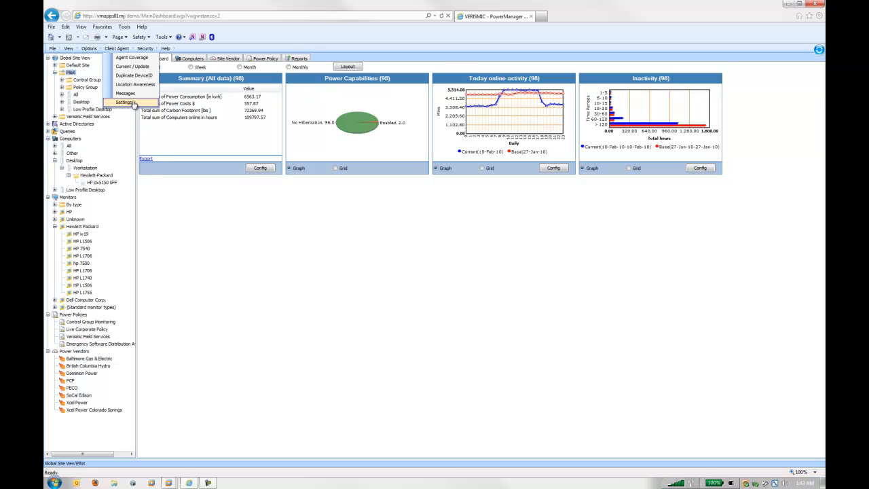
pyautogui.click(125, 102)
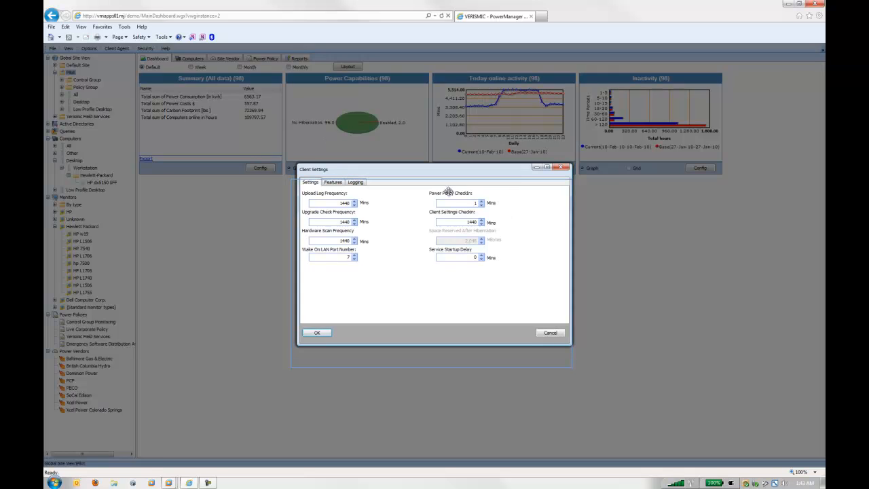
pyautogui.moveTo(451, 174); pyautogui.dragTo(449, 191)
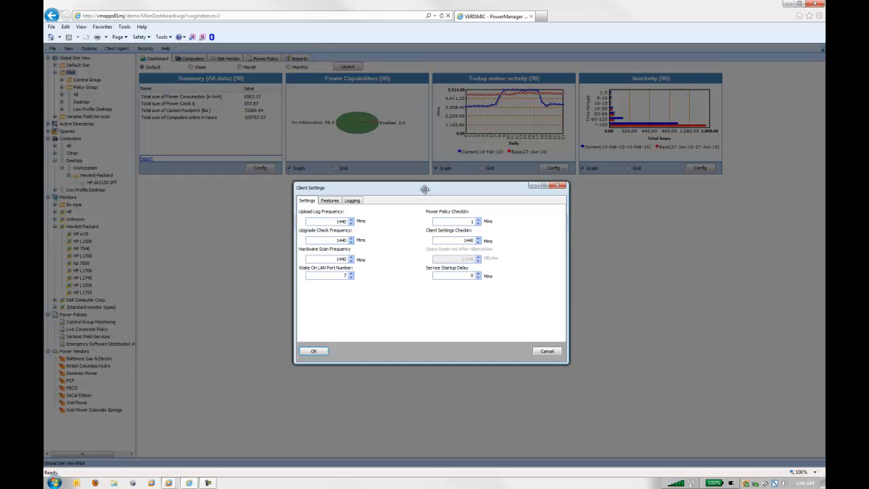
pyautogui.click(330, 221)
pyautogui.doubleClick(337, 222)
pyautogui.click(451, 221)
pyautogui.moveTo(317, 241); pyautogui.dragTo(366, 244)
pyautogui.click(337, 221)
pyautogui.click(547, 351)
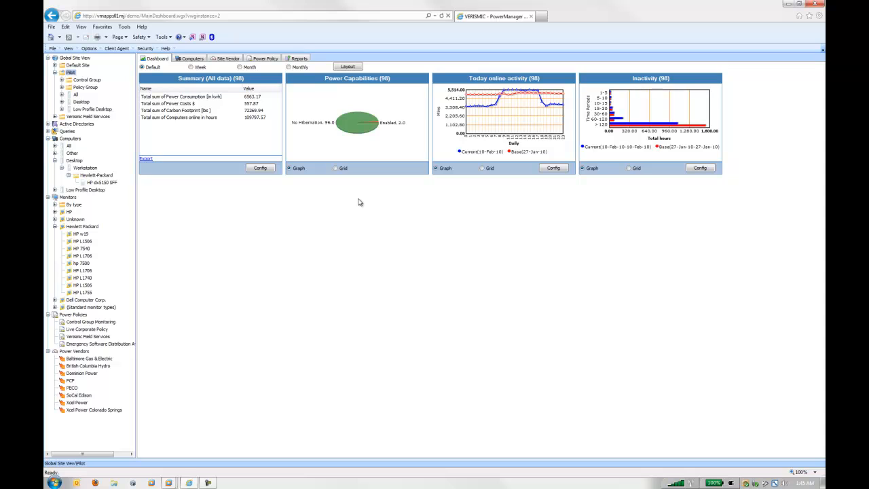
# - Expand the Pilot site's Control Group and Policy Group, and view the Control Group's dashboard
pyautogui.click(61, 80)
pyautogui.click(61, 132)
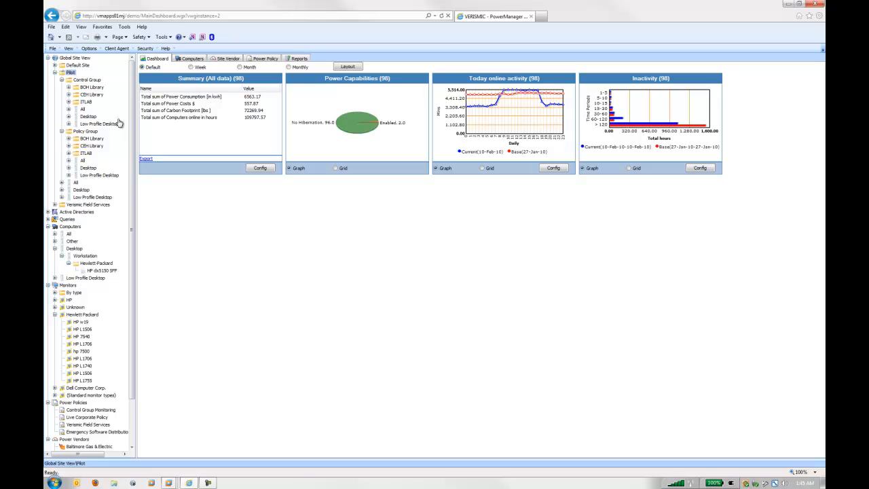
pyautogui.moveTo(134, 115); pyautogui.dragTo(134, 86)
pyautogui.click(91, 80)
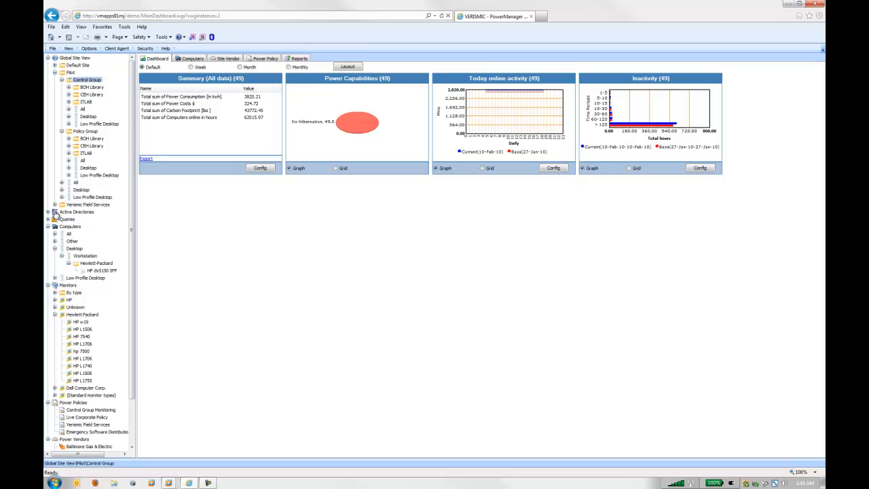
# - Enable the power policy for the Computers container of the vmdemomj.local Active Directory without saving it
pyautogui.click(48, 212)
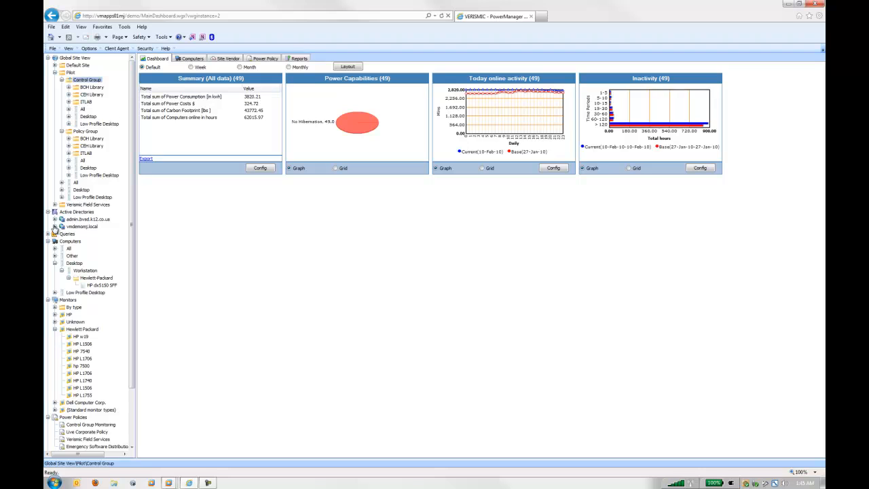
pyautogui.click(55, 226)
pyautogui.click(80, 235)
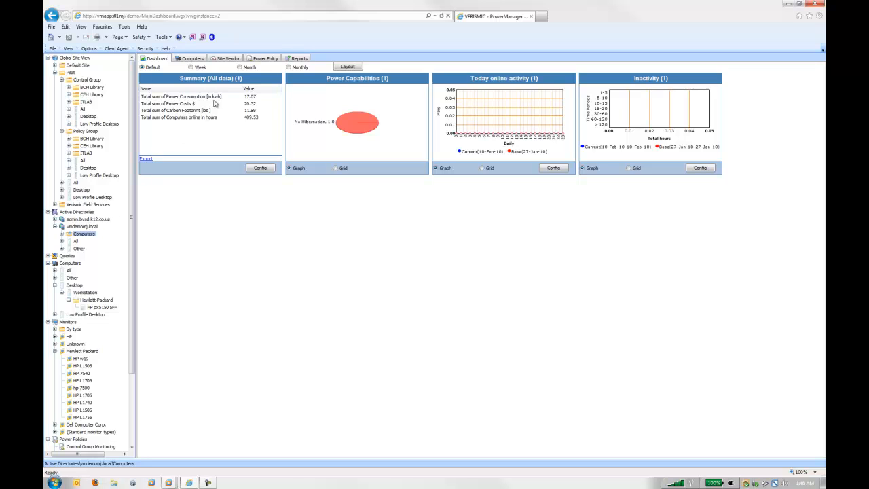
pyautogui.click(266, 60)
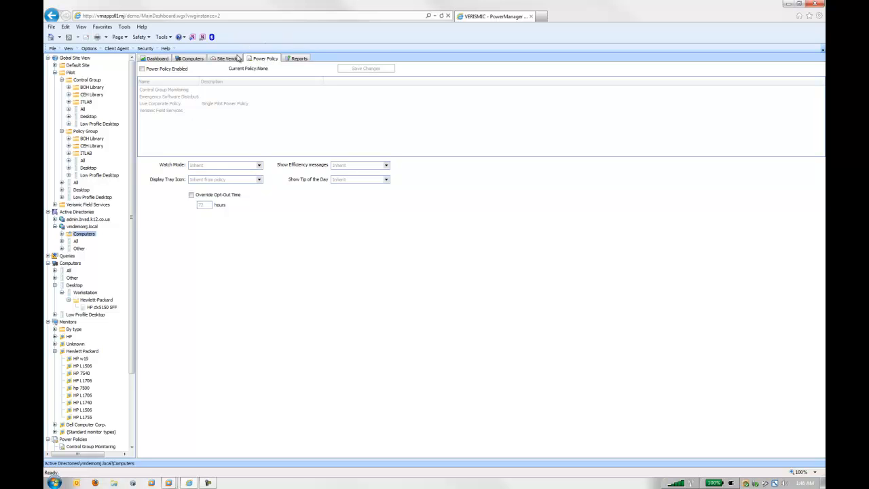
pyautogui.click(164, 70)
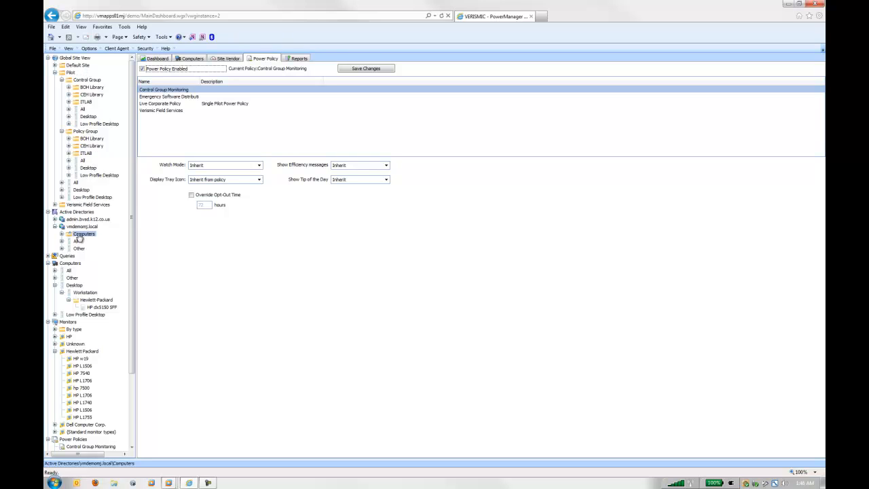
# - Check the power policy assigned to the Policy Group, and list the computers returned by the HP Workstations Query
pyautogui.click(85, 131)
pyautogui.click(243, 103)
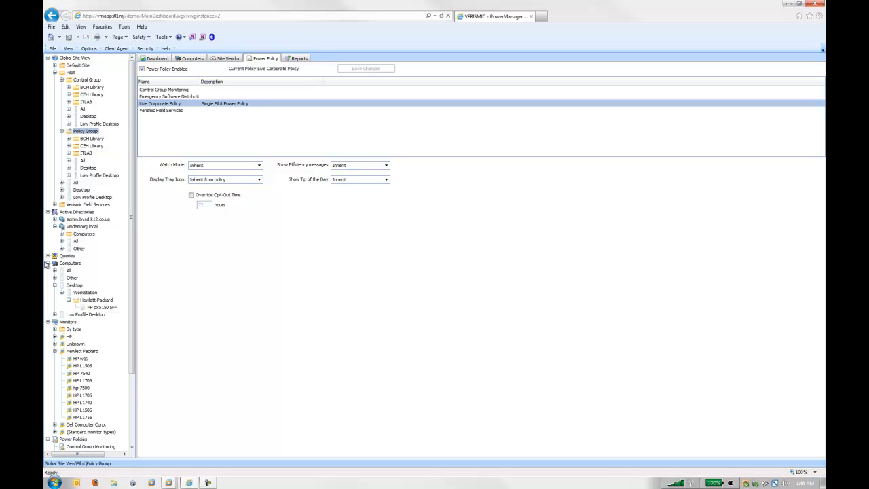
pyautogui.click(48, 256)
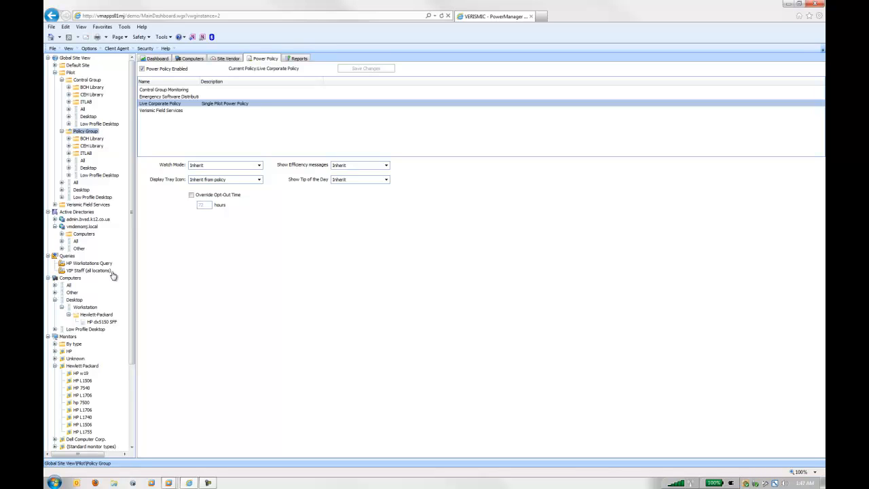
pyautogui.click(93, 264)
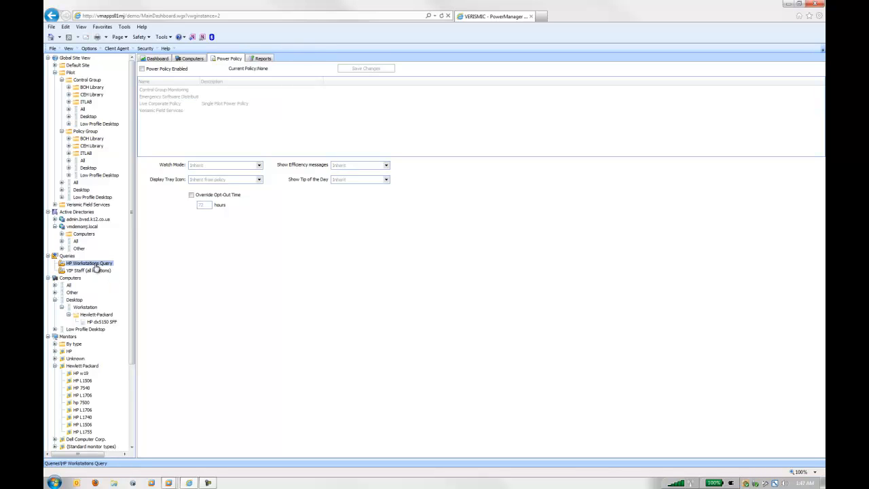
pyautogui.click(193, 60)
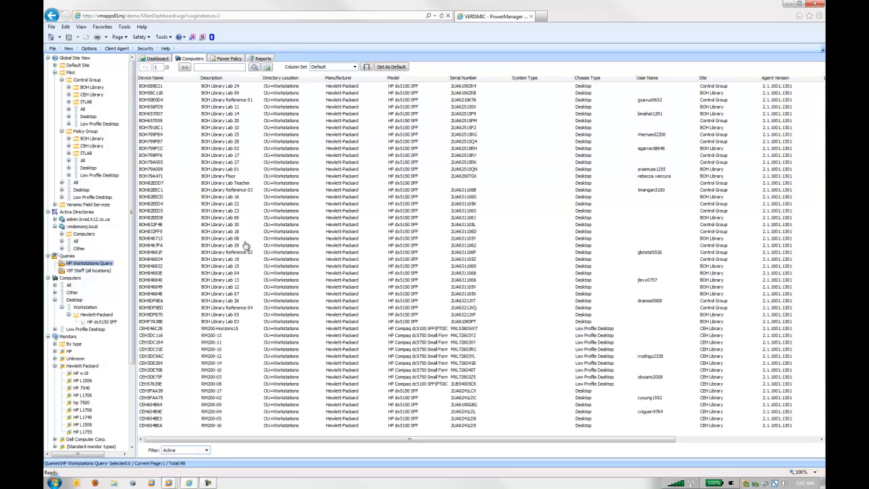
# - Inspect the system model criterion of the HP Workstations Query in the Query Designer, and close the designer
pyautogui.rightClick(88, 265)
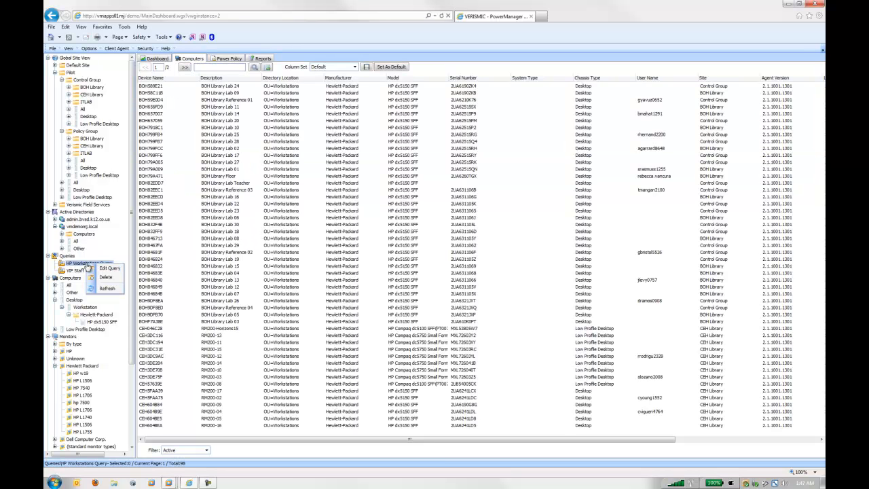
pyautogui.click(103, 268)
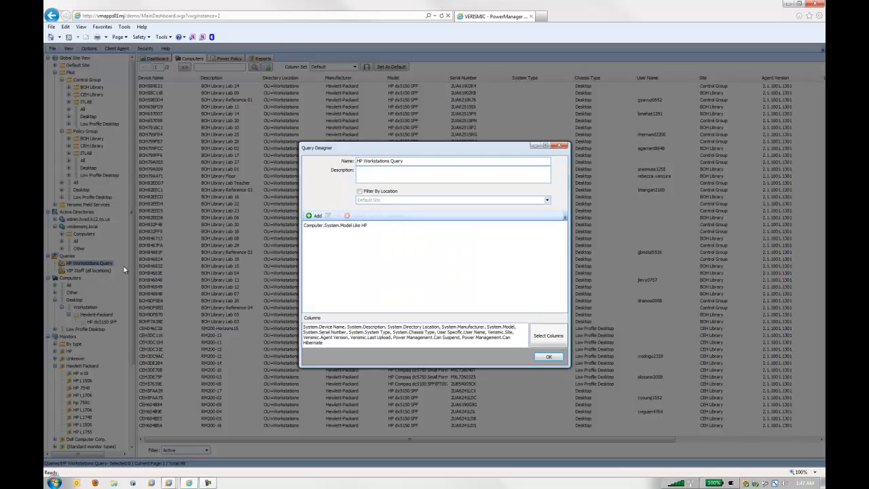
pyautogui.click(355, 227)
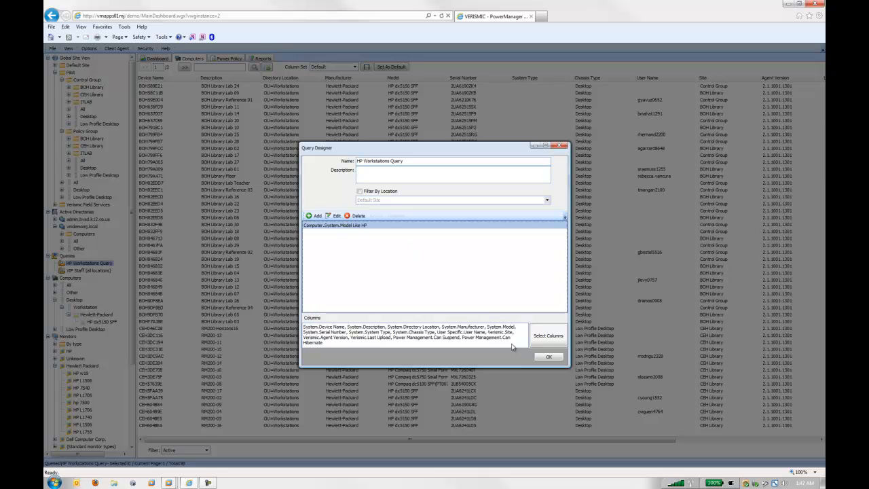
pyautogui.click(550, 358)
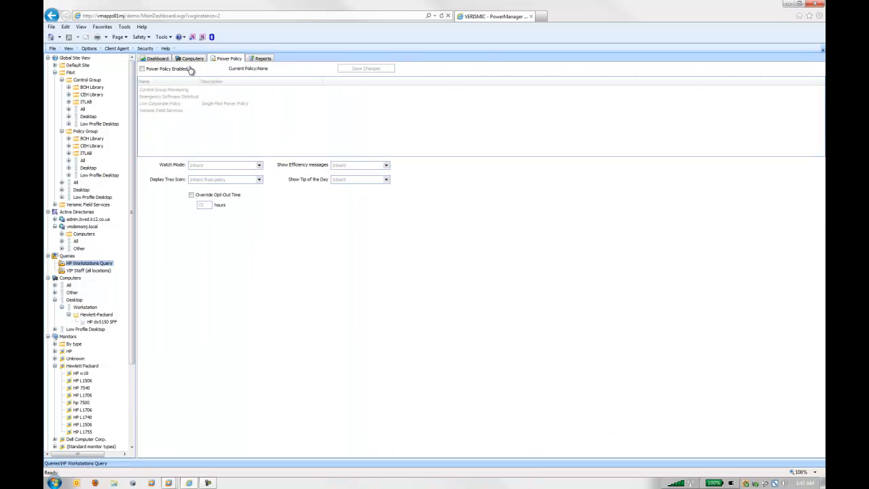
# - Enable the power policy for the HP Workstations Query without saving it, and look over the other groupings in the navigation tree
pyautogui.click(174, 70)
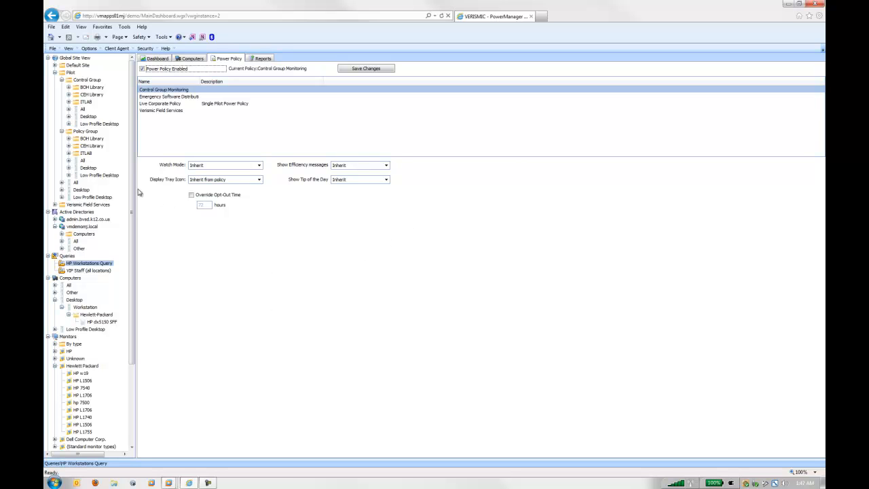
pyautogui.scroll(-1, 134, 201)
pyautogui.scroll(-3, 134, 202)
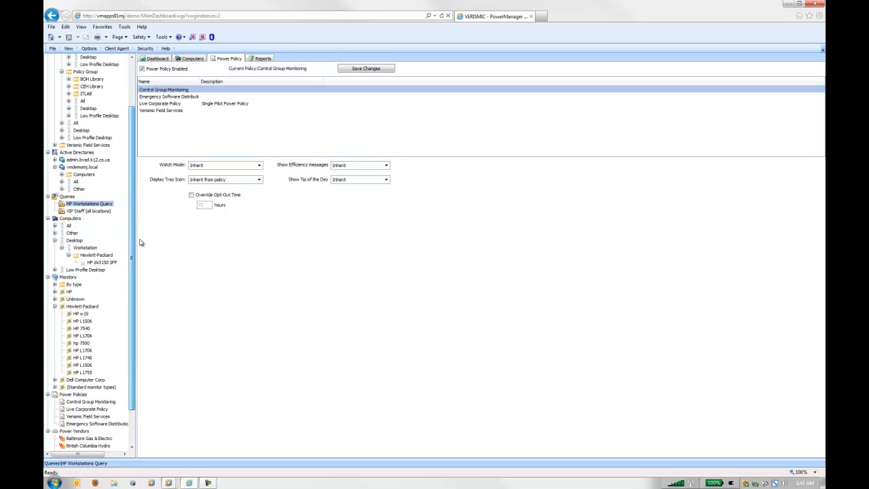
pyautogui.scroll(3, 142, 202)
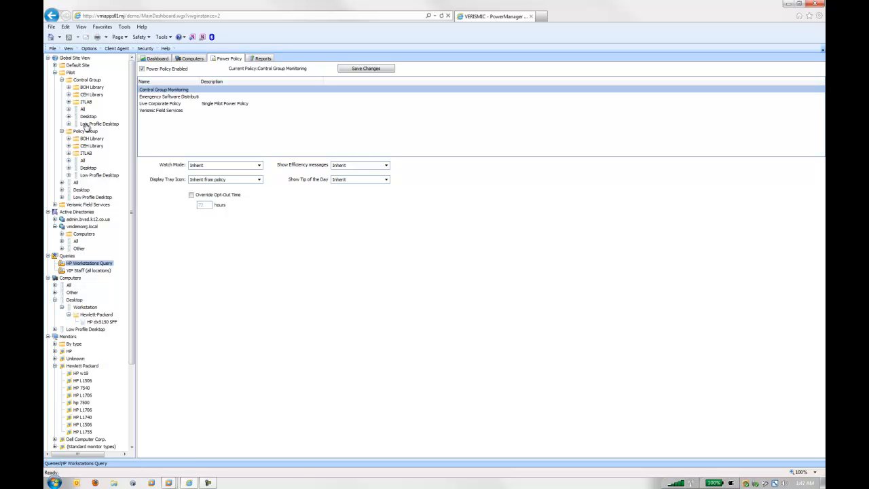
# - Run the Policy Group's User Activity Levels report for January 19 to February 15, 2010, examine it in an enlarged viewer, and close it
pyautogui.click(85, 132)
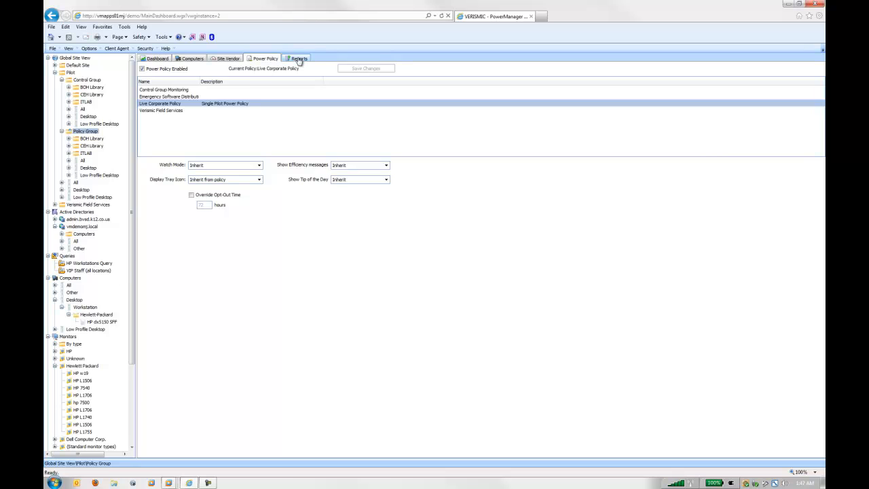
pyautogui.click(299, 59)
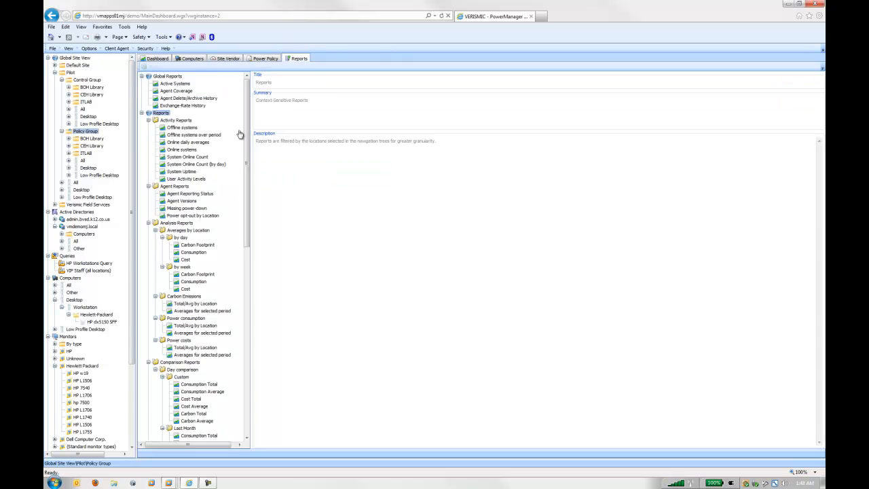
pyautogui.doubleClick(186, 179)
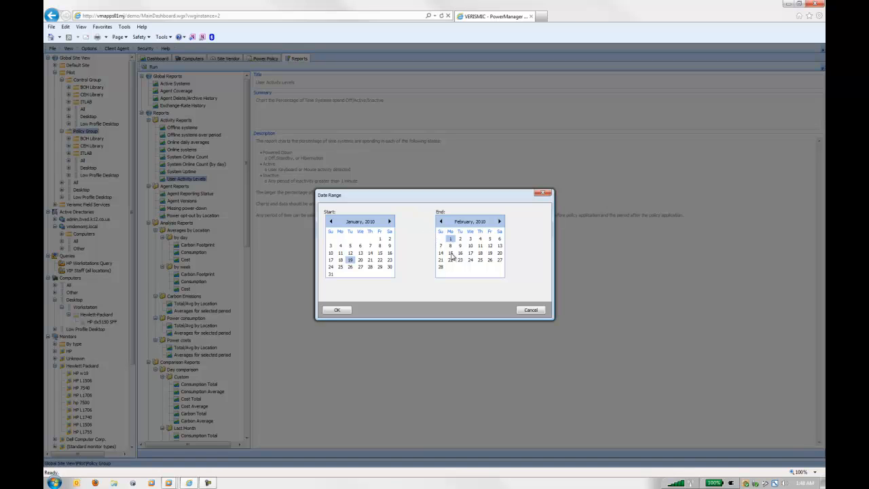
pyautogui.click(450, 253)
pyautogui.click(336, 310)
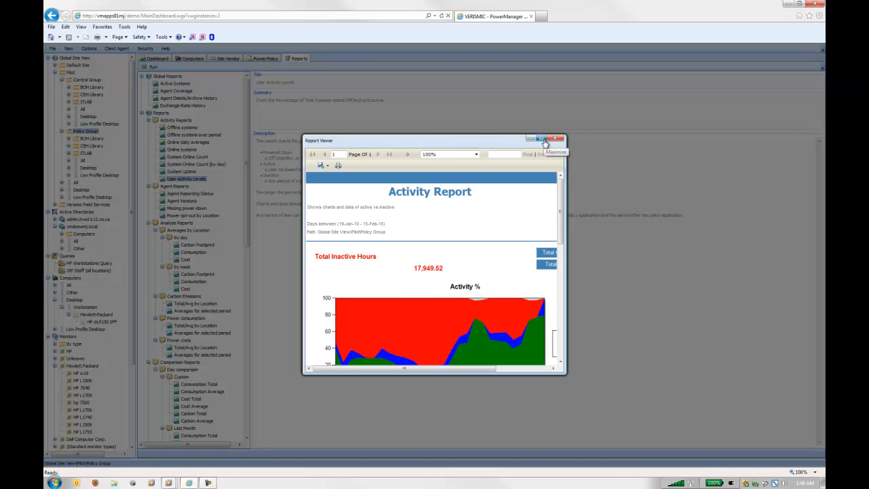
pyautogui.click(544, 140)
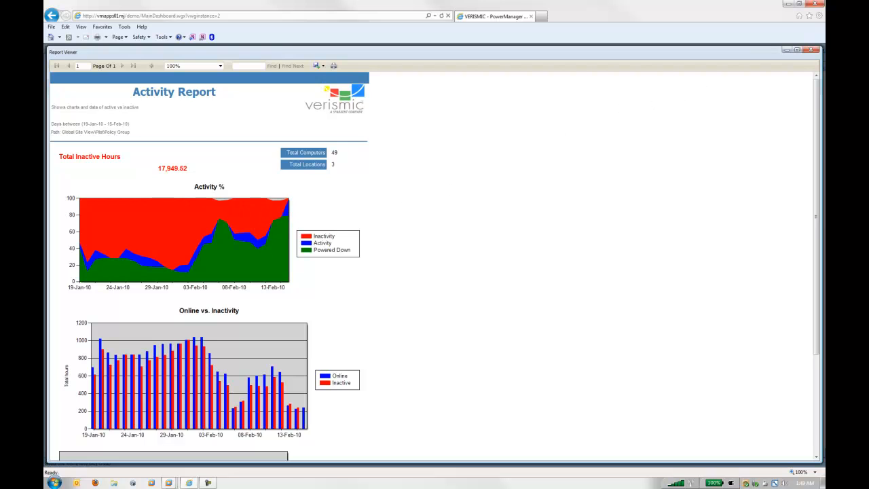
pyautogui.click(812, 52)
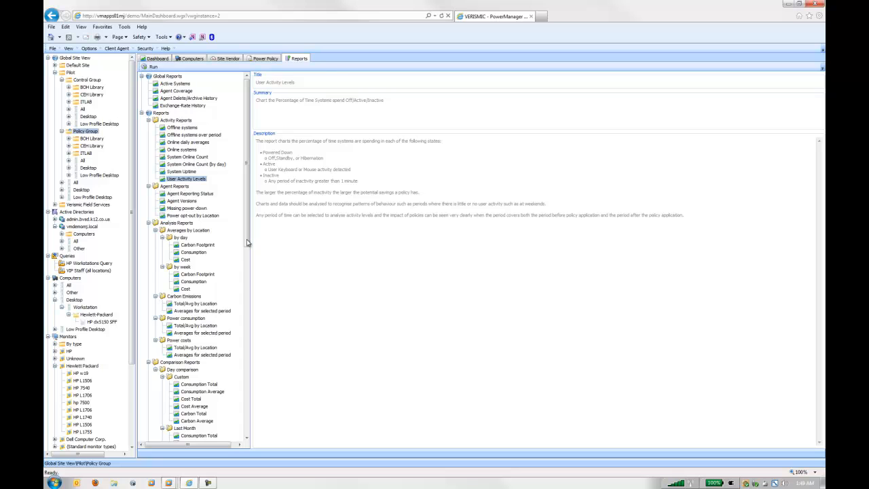
# - Open the custom day comparison Cost Total report and set its base range to January 19 through February 1, 2010
pyautogui.moveTo(247, 243); pyautogui.dragTo(251, 325)
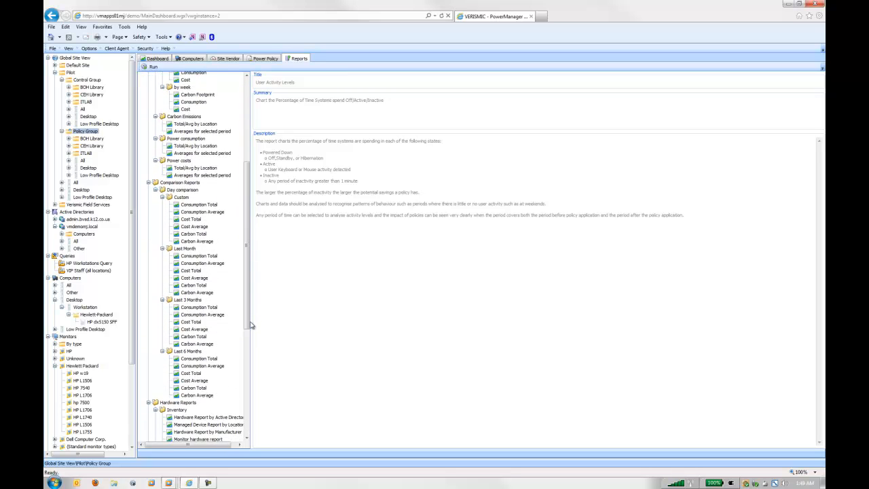
pyautogui.click(191, 219)
pyautogui.click(395, 191)
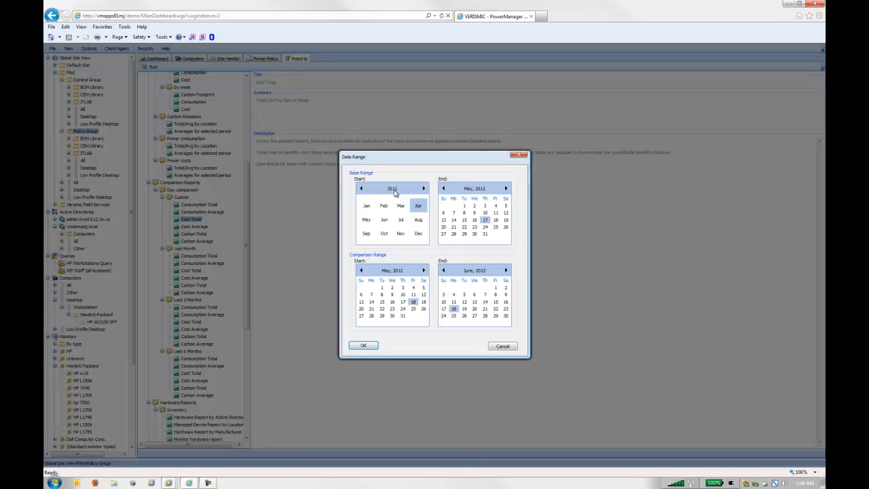
pyautogui.click(393, 189)
pyautogui.click(384, 207)
pyautogui.click(366, 207)
pyautogui.click(474, 189)
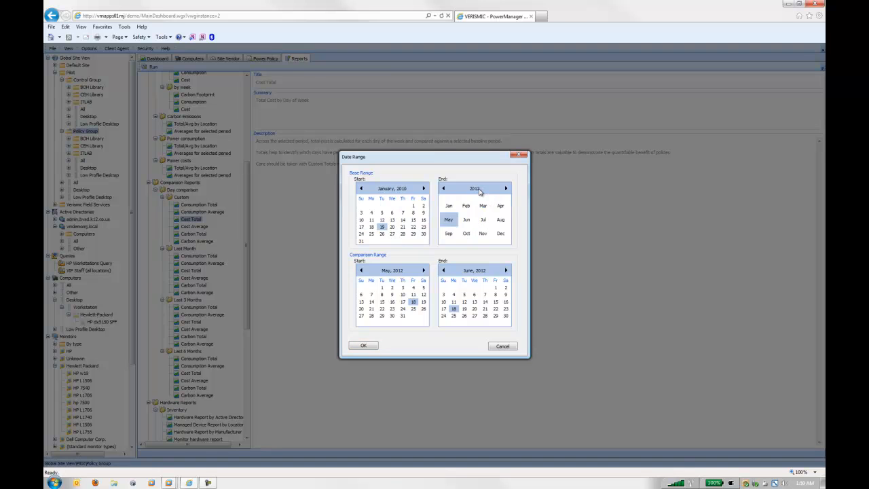
pyautogui.click(479, 190)
pyautogui.click(467, 208)
pyautogui.click(466, 207)
pyautogui.click(453, 205)
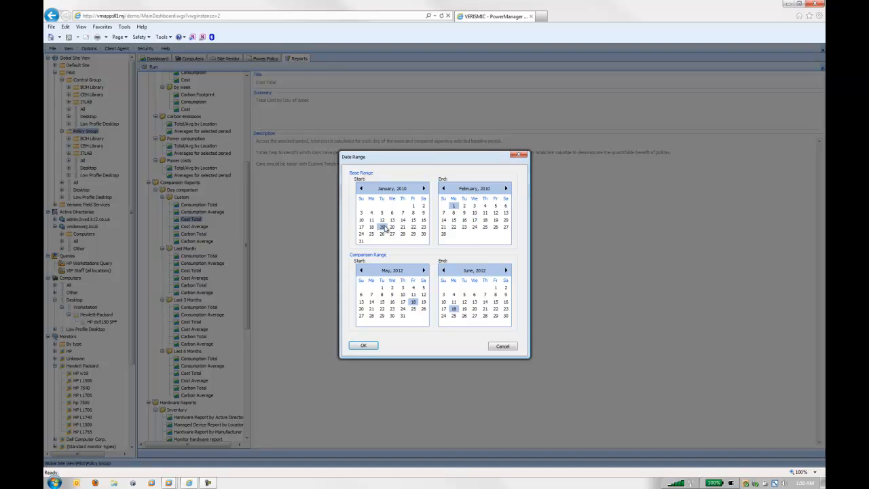
# - Set the comparison range to February 2 through February 15, 2010, and run the Cost Total report
pyautogui.click(392, 270)
pyautogui.click(392, 271)
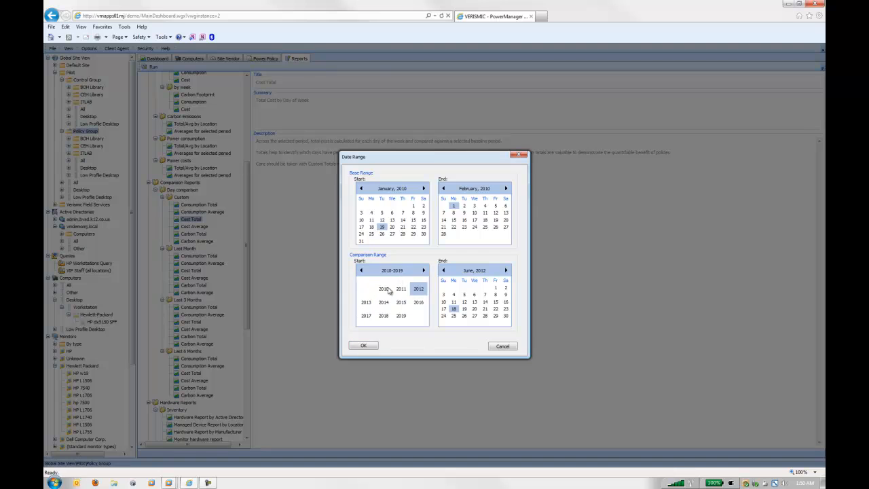
pyautogui.click(384, 289)
pyautogui.click(384, 289)
pyautogui.click(382, 288)
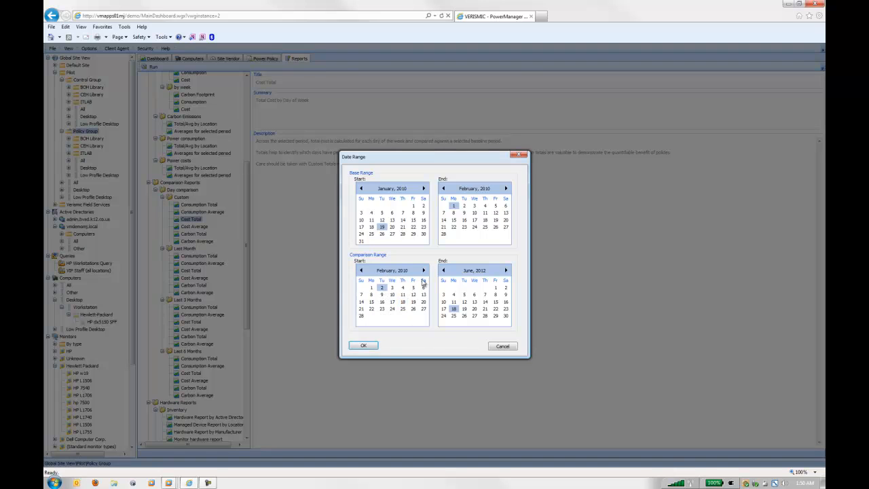
pyautogui.click(475, 270)
pyautogui.click(475, 271)
pyautogui.click(465, 289)
pyautogui.click(465, 289)
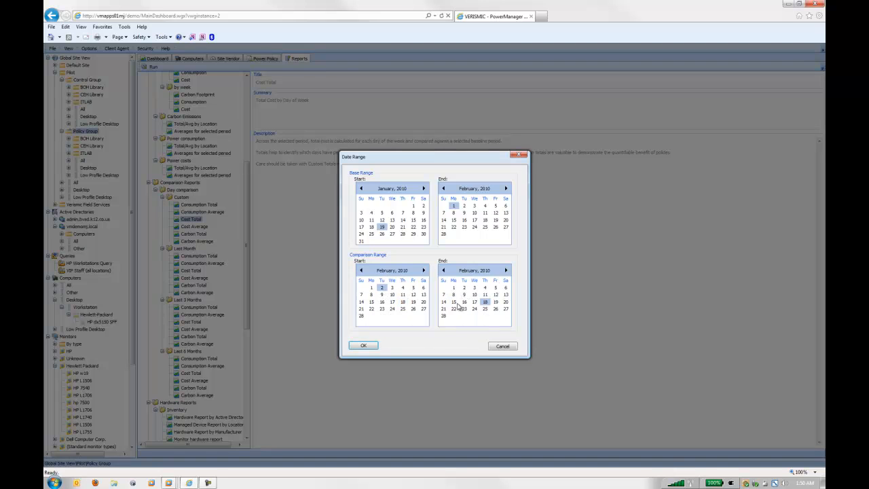
pyautogui.click(454, 301)
pyautogui.click(381, 227)
pyautogui.click(371, 348)
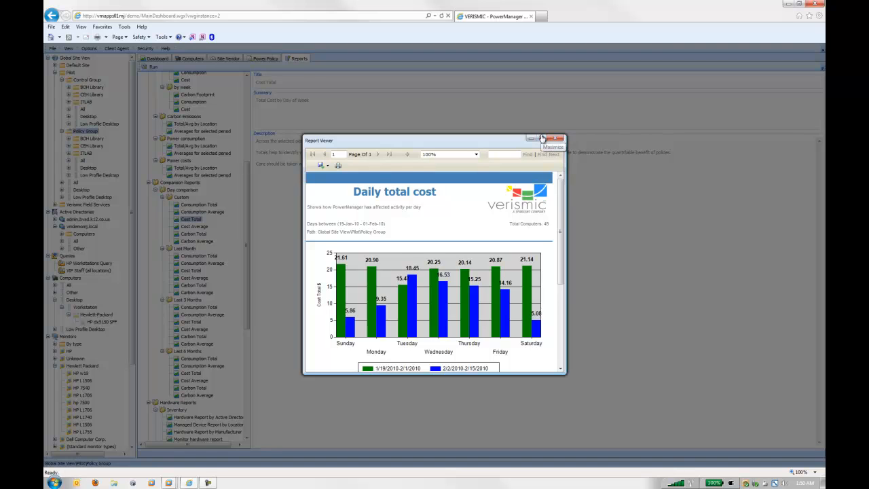
# - Enlarge the Daily total cost report and examine the percentage differences for Sunday, Monday and Saturday
pyautogui.click(542, 139)
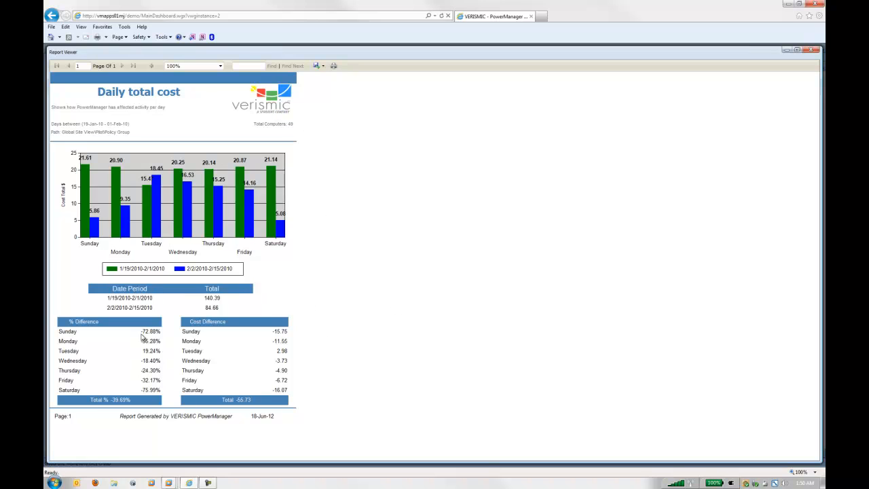
pyautogui.moveTo(141, 332); pyautogui.dragTo(165, 333)
pyautogui.click(143, 394)
pyautogui.moveTo(139, 332); pyautogui.dragTo(153, 335)
pyautogui.click(154, 334)
pyautogui.moveTo(141, 390); pyautogui.dragTo(160, 390)
pyautogui.moveTo(142, 342); pyautogui.dragTo(165, 346)
pyautogui.click(156, 342)
# - Compare the report's total costs for the two date periods and close the report viewer
pyautogui.moveTo(108, 298); pyautogui.dragTo(222, 298)
pyautogui.click(204, 300)
pyautogui.click(227, 302)
pyautogui.moveTo(106, 307); pyautogui.dragTo(129, 308)
pyautogui.click(225, 306)
pyautogui.moveTo(205, 309); pyautogui.dragTo(219, 308)
pyautogui.click(218, 308)
pyautogui.click(813, 50)
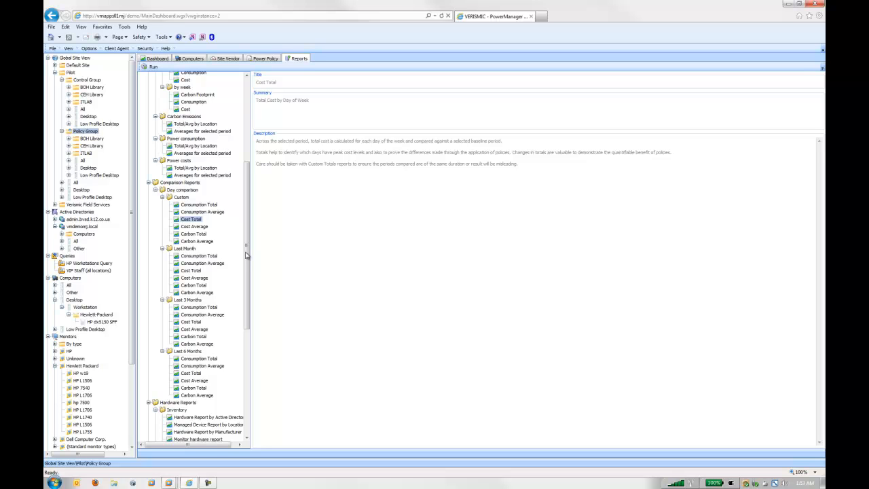
# - Select the Pilot site and show its dashboard
pyautogui.moveTo(246, 256); pyautogui.dragTo(247, 156)
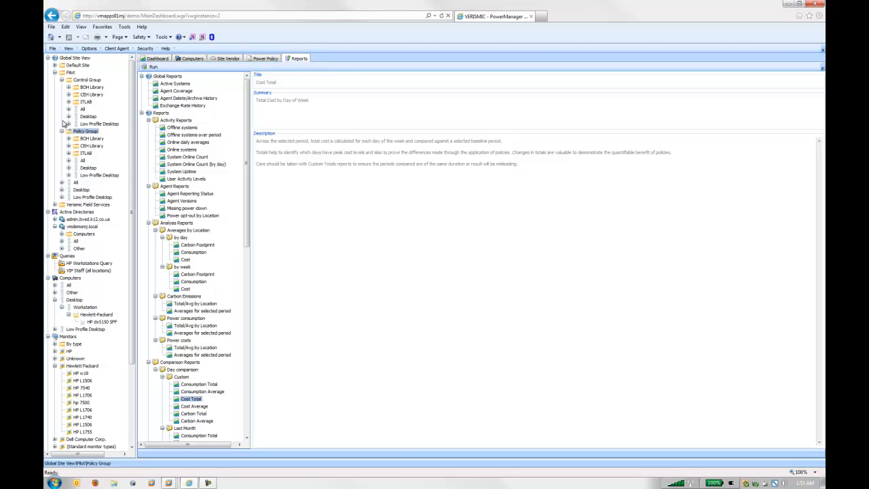
pyautogui.click(70, 72)
pyautogui.click(156, 60)
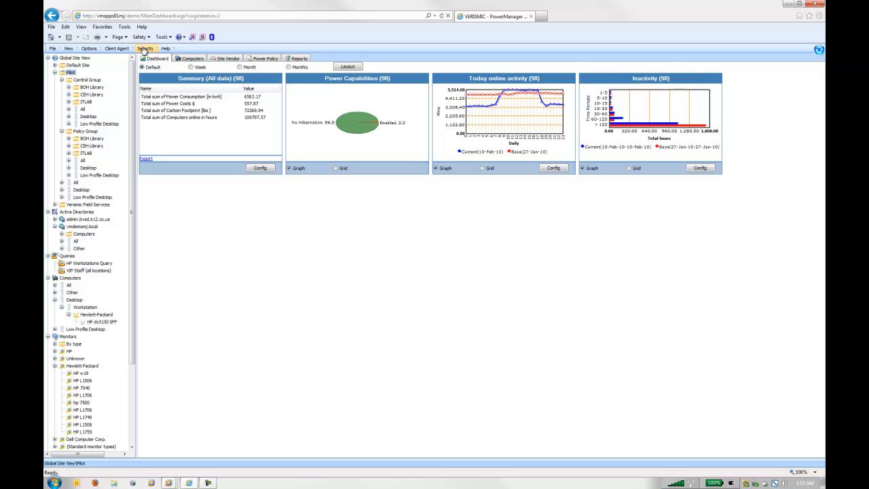
# - Open the configuration of the non-admin account from the user account list
pyautogui.click(144, 49)
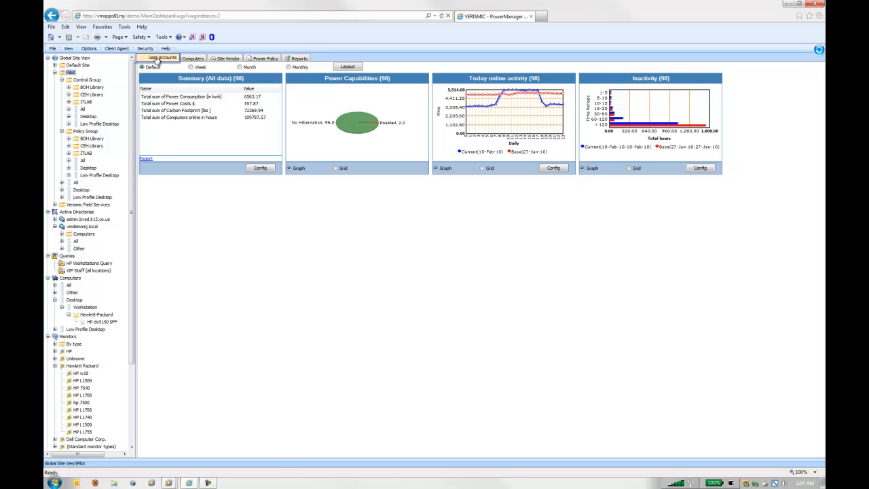
pyautogui.click(159, 59)
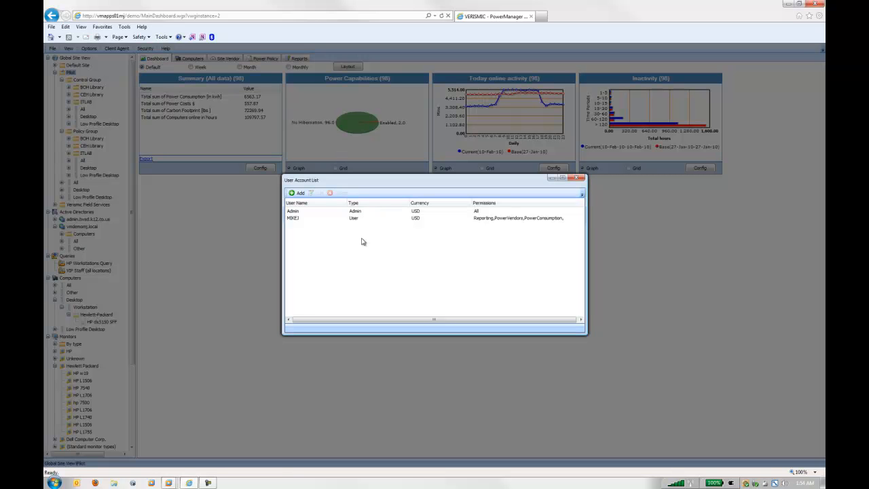
pyautogui.click(304, 221)
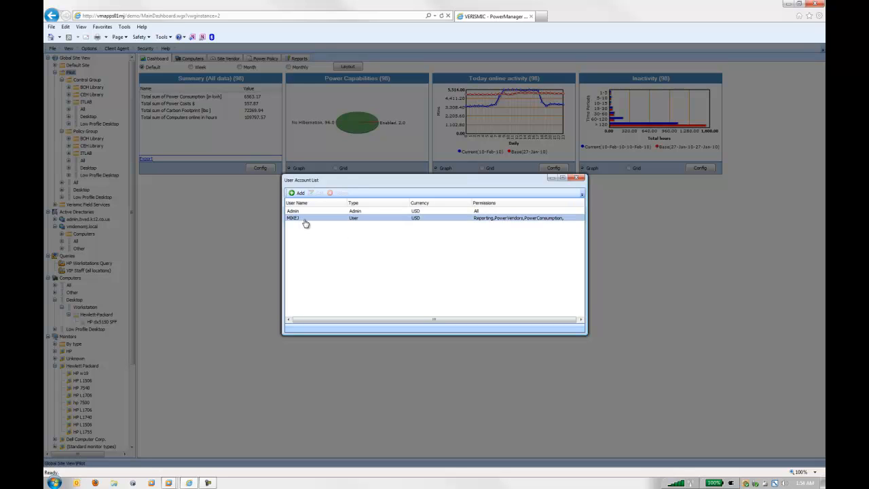
pyautogui.click(320, 195)
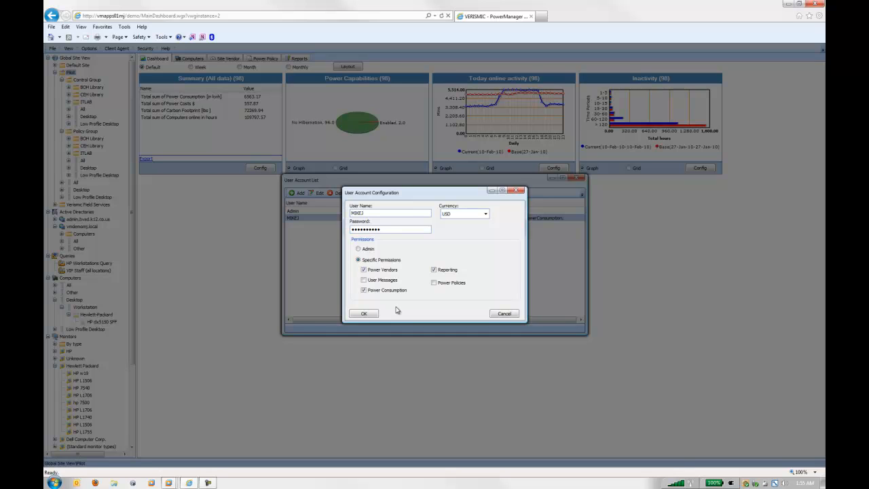
# - Try out the account's Power Vendors, Power Consumption and Reporting permissions, discard the changes and close the user account list
pyautogui.click(364, 270)
pyautogui.click(364, 291)
pyautogui.click(371, 261)
pyautogui.click(442, 271)
pyautogui.click(381, 291)
pyautogui.click(434, 270)
pyautogui.click(372, 270)
pyautogui.click(501, 315)
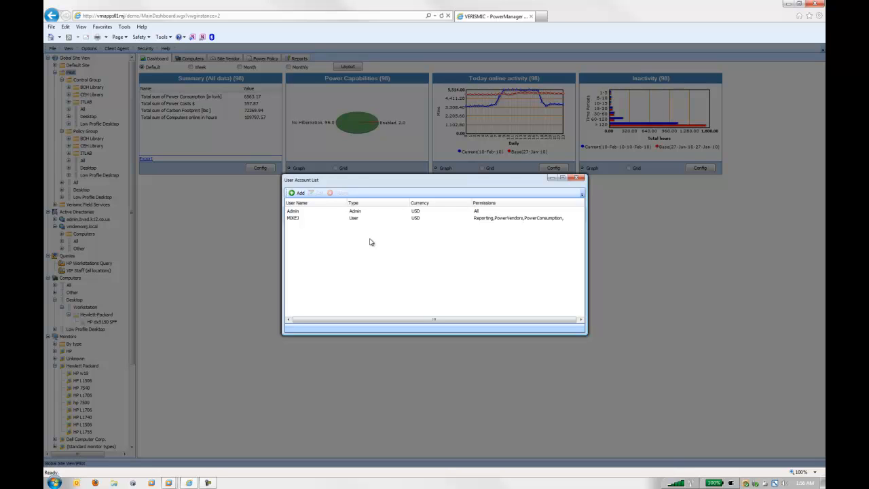
pyautogui.click(577, 178)
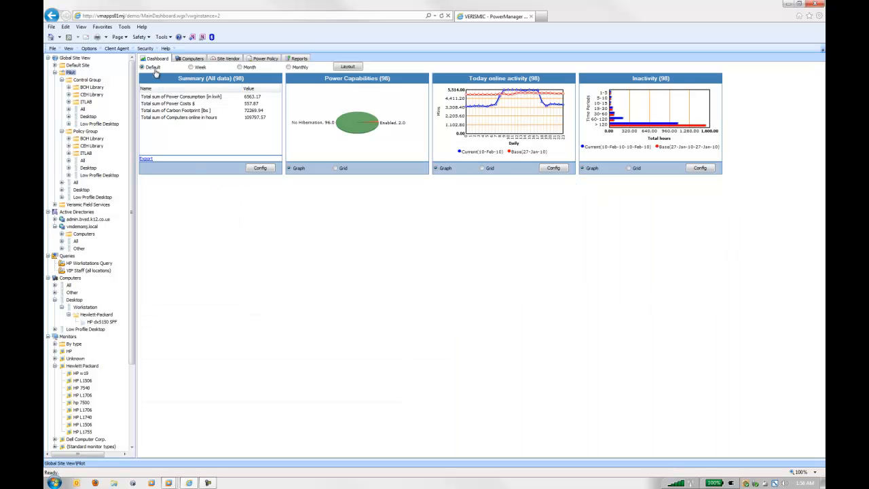
# - Look through the available display currencies and cancel without choosing a different one
pyautogui.click(72, 49)
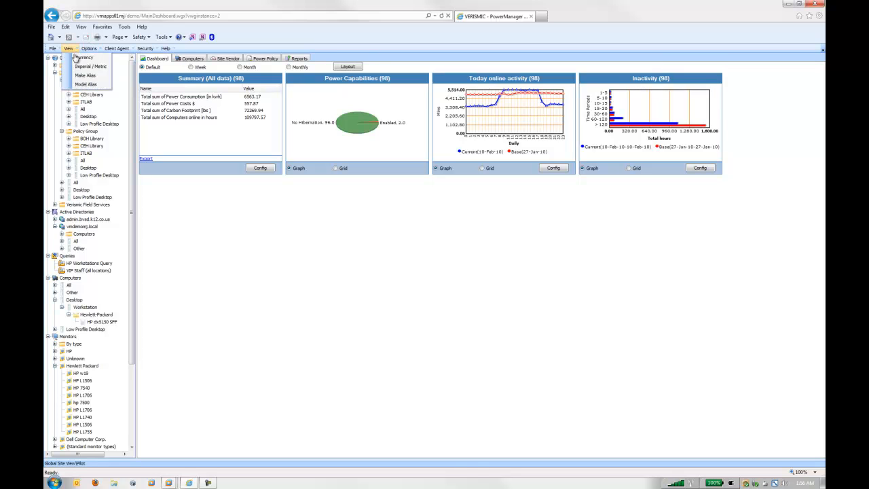
pyautogui.click(82, 57)
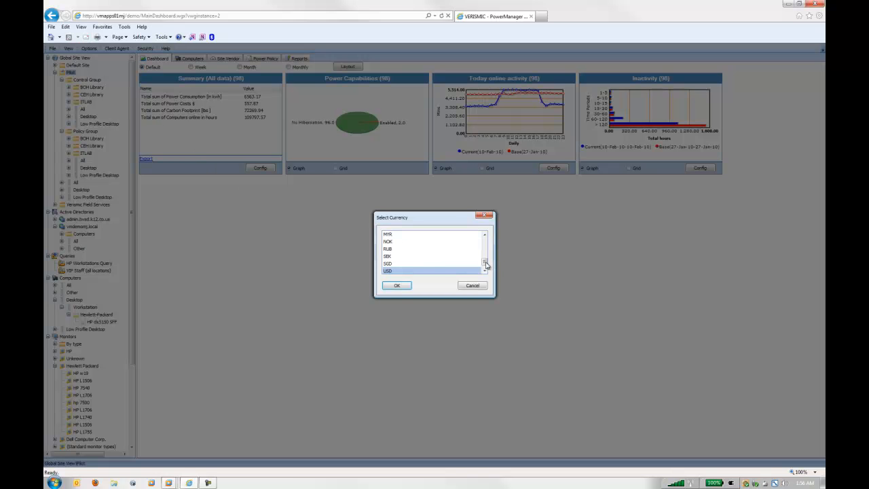
pyautogui.click(484, 263)
pyautogui.moveTo(484, 262)
pyautogui.mouseDown()
pyautogui.moveTo(491, 234)
pyautogui.moveTo(490, 273)
pyautogui.mouseUp()
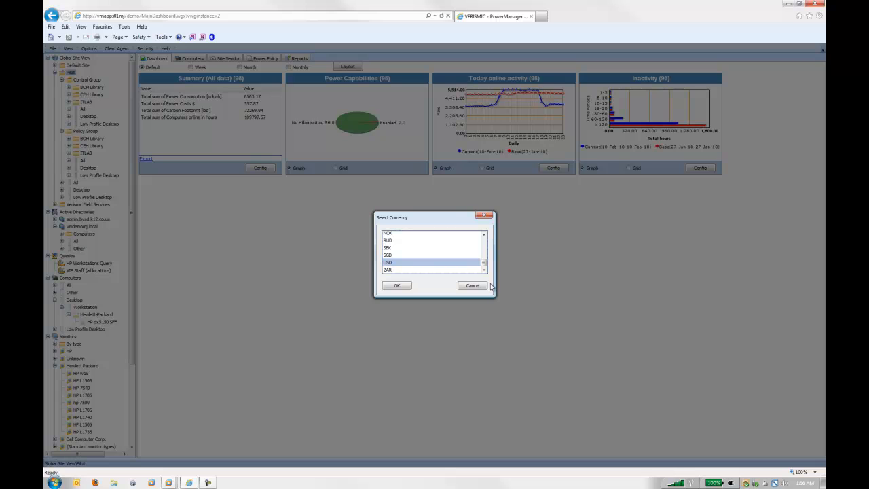
pyautogui.click(472, 285)
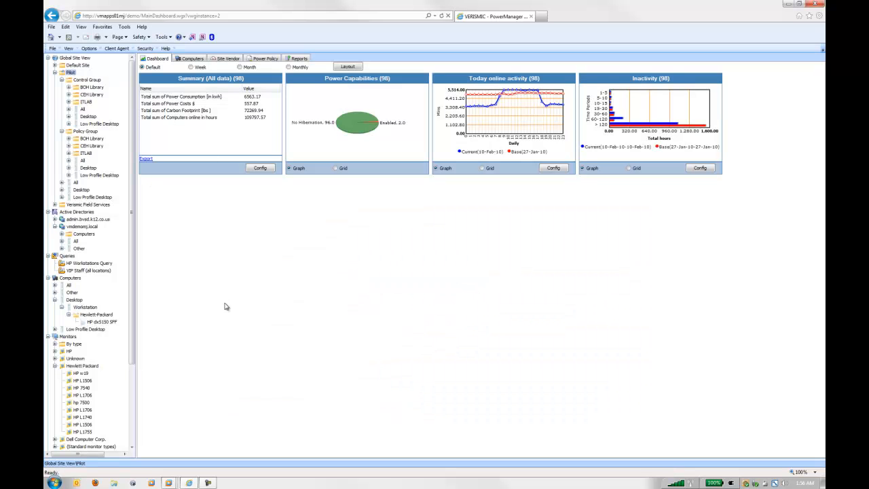
# - Review the exchange rate configuration and close it
pyautogui.click(89, 49)
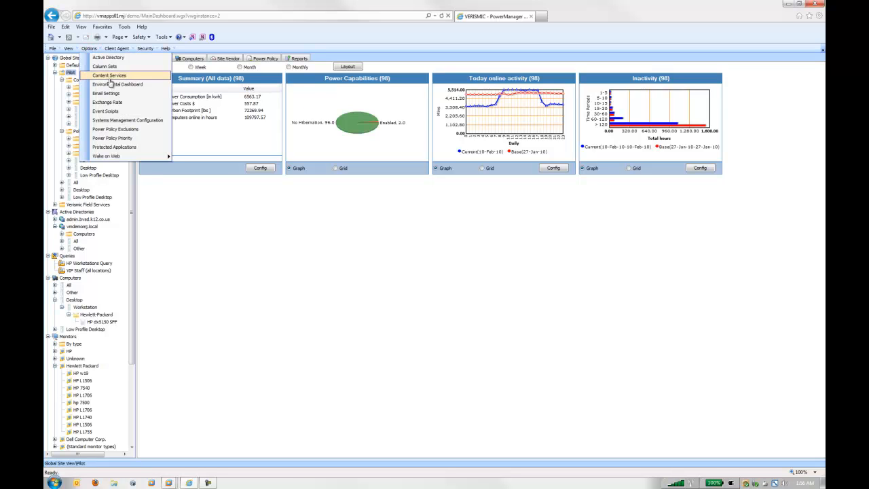
pyautogui.click(107, 102)
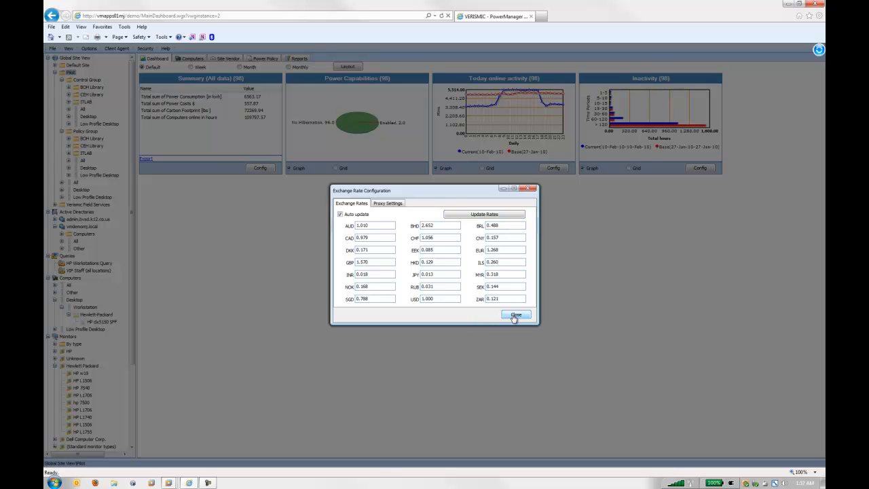
pyautogui.click(516, 314)
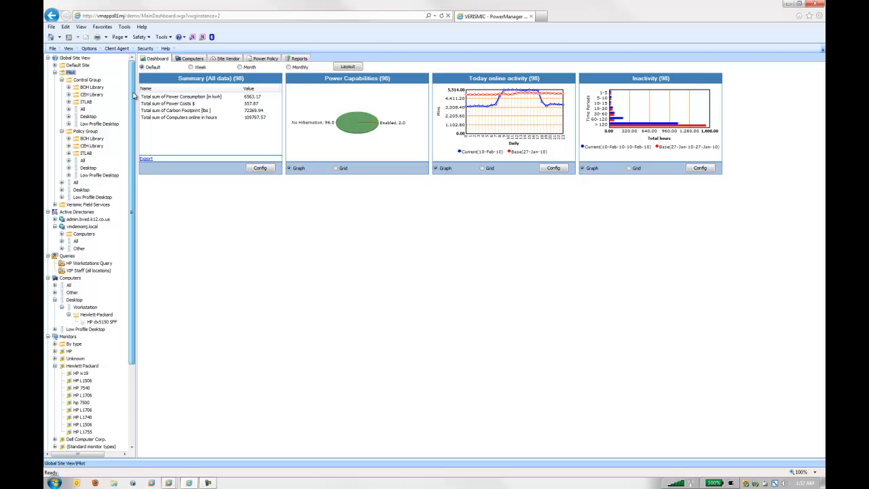
# - Open the Live Corporate Policy and look over its weekend computer Standby and Thursday Turn on actions
pyautogui.moveTo(134, 96); pyautogui.dragTo(134, 131)
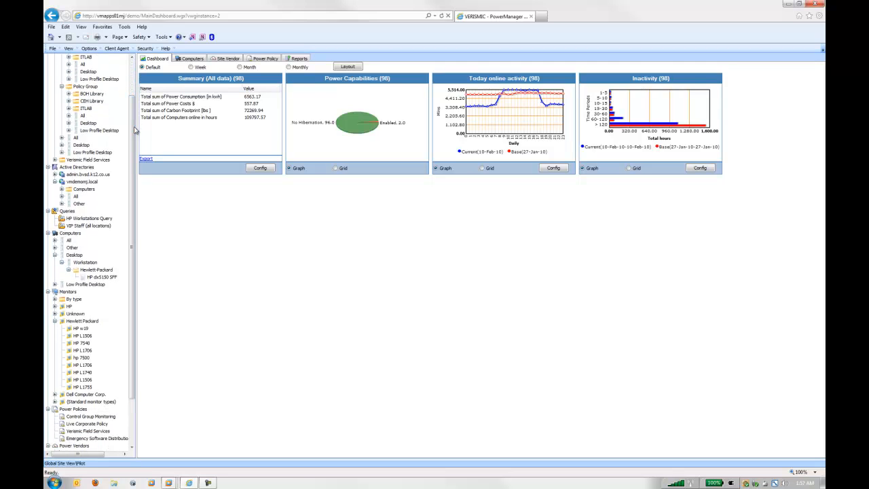
pyautogui.moveTo(134, 136); pyautogui.dragTo(134, 185)
pyautogui.click(75, 366)
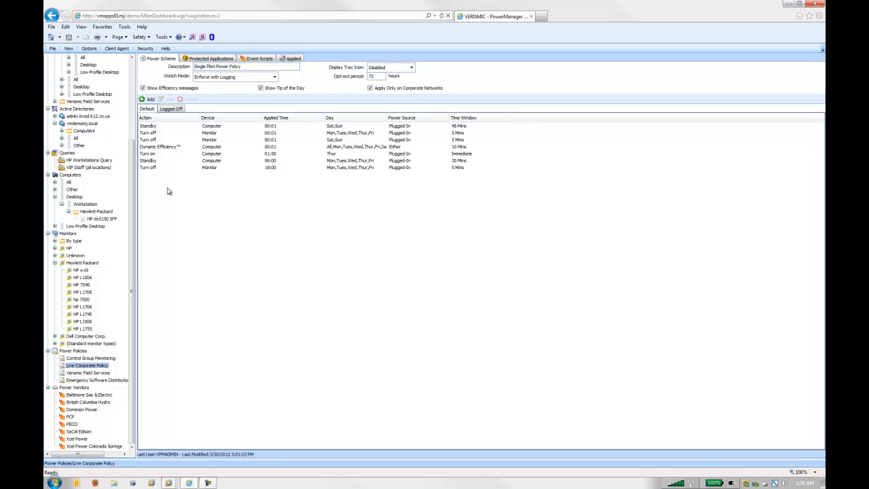
pyautogui.click(152, 127)
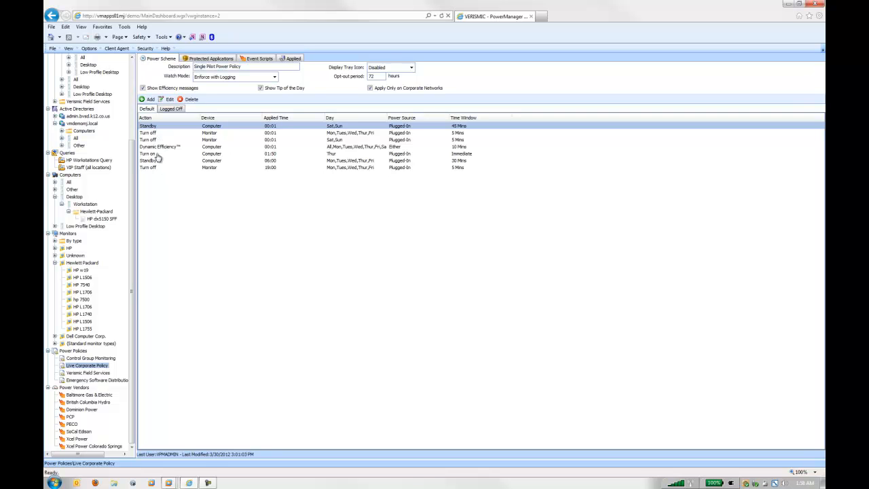
pyautogui.click(157, 154)
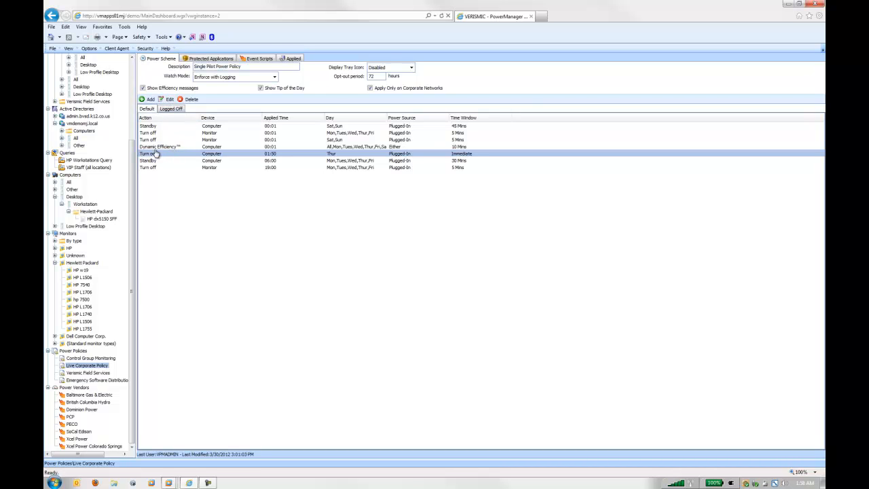
# - Open the Thursday Turn on action for editing and examine its action type and scheduled time
pyautogui.click(167, 99)
pyautogui.click(384, 237)
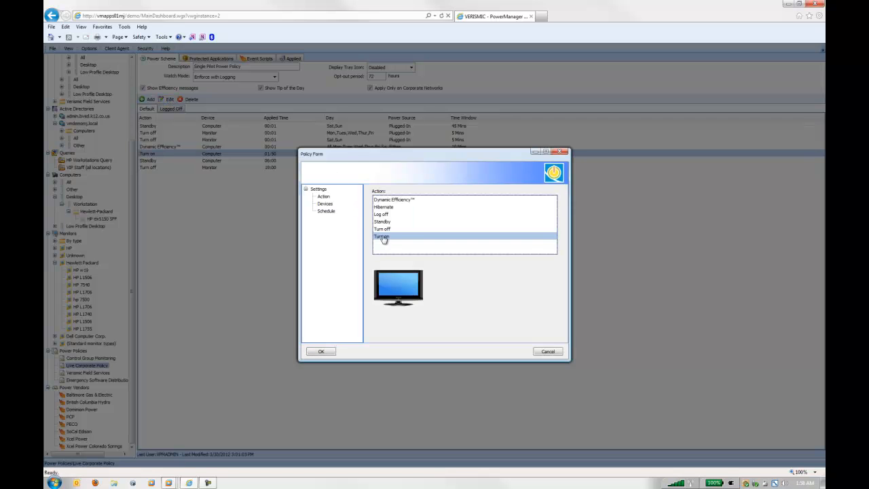
pyautogui.click(331, 213)
pyautogui.moveTo(377, 273); pyautogui.dragTo(371, 274)
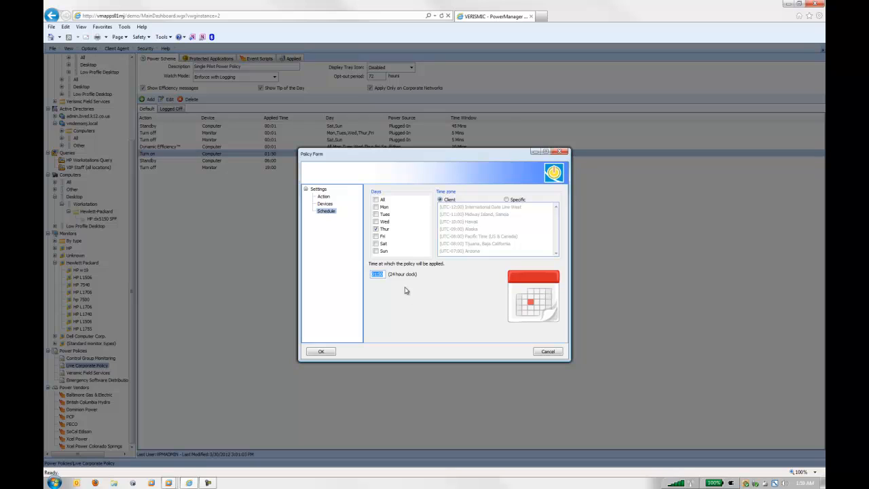
# - Try the Hibernate, Standby, Turn on and Turn off action types, check the scheduled time, and cancel the policy edit
pyautogui.click(322, 196)
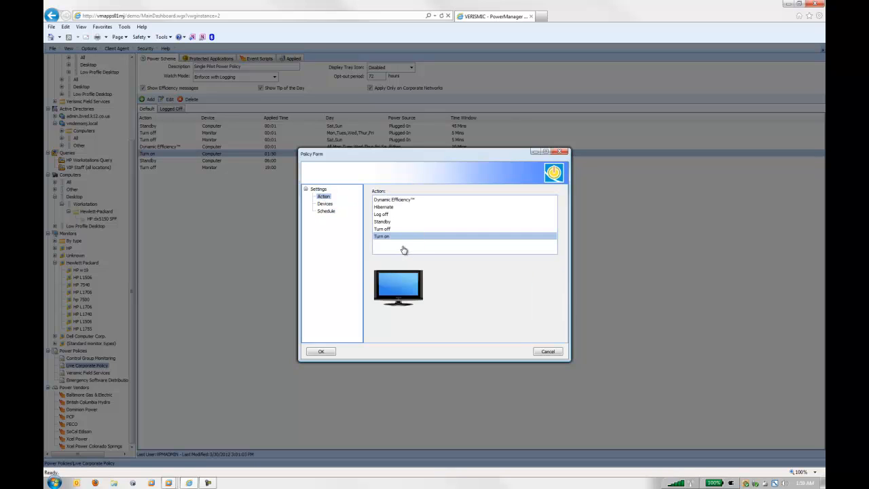
pyautogui.click(390, 208)
pyautogui.click(383, 223)
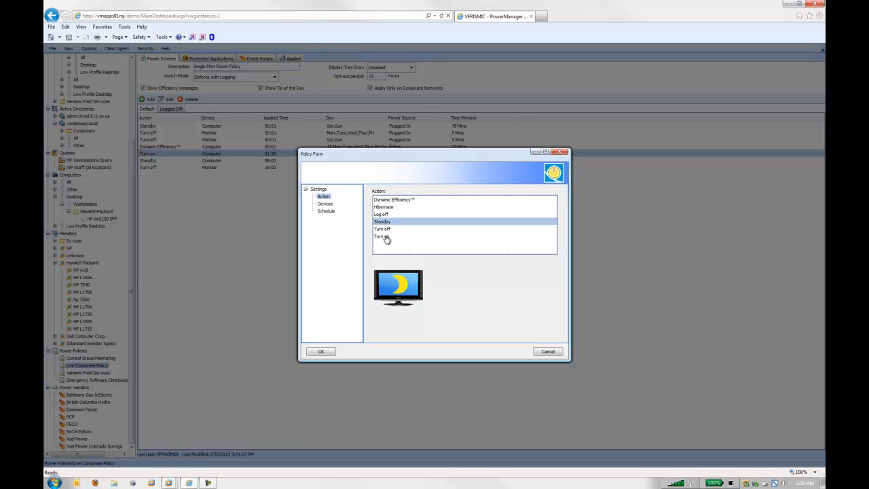
pyautogui.click(385, 238)
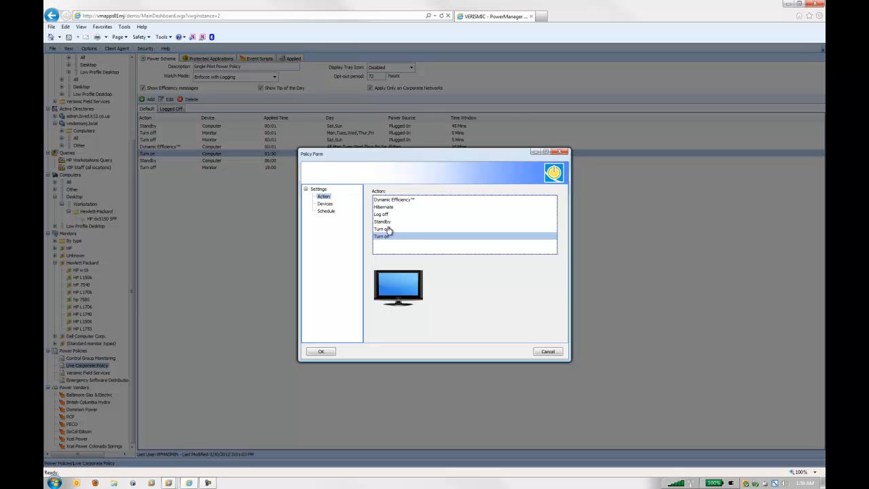
pyautogui.click(392, 230)
pyautogui.click(394, 208)
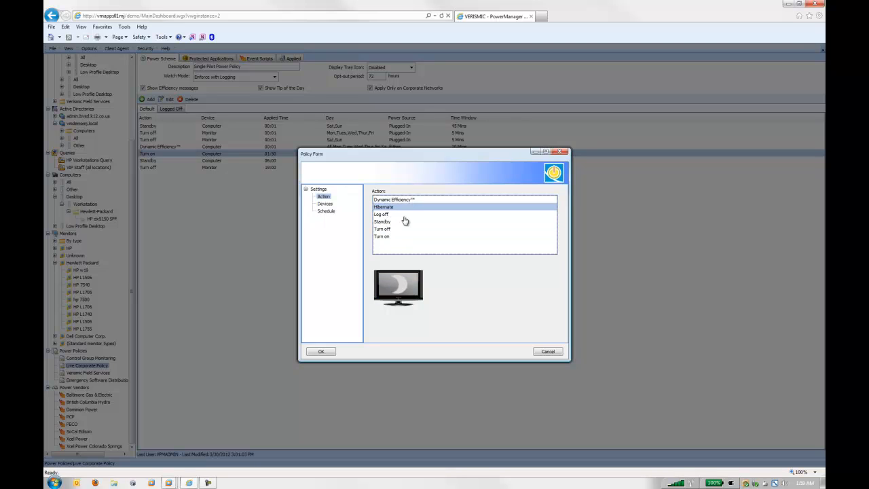
pyautogui.click(393, 225)
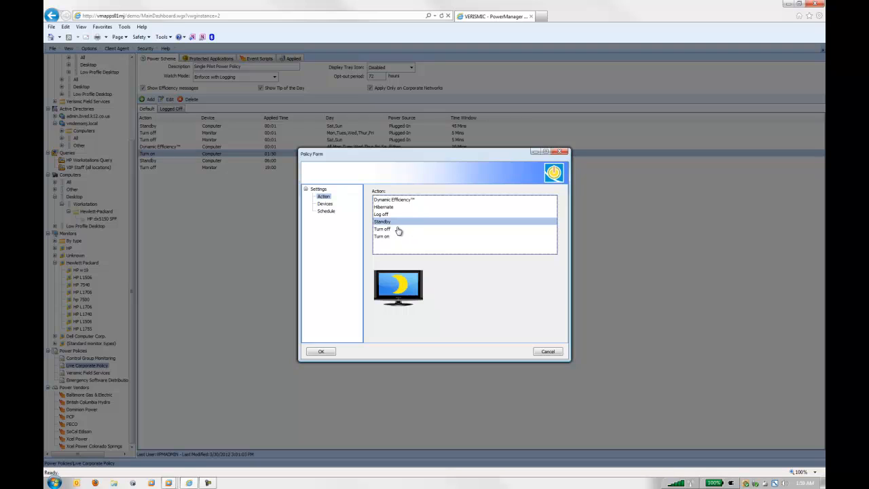
pyautogui.click(326, 212)
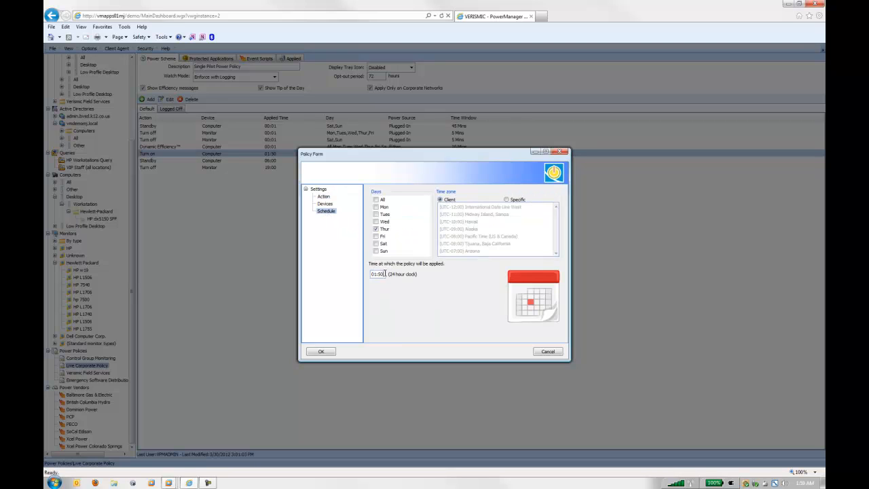
pyautogui.moveTo(386, 274); pyautogui.dragTo(371, 274)
pyautogui.click(538, 354)
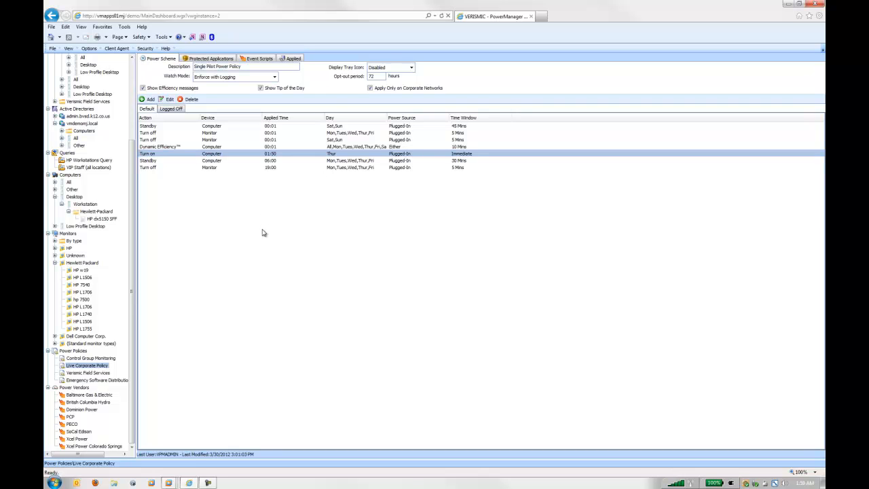
# - Open the Protected Applications list and bring up the powerpnt entry for editing
pyautogui.click(88, 49)
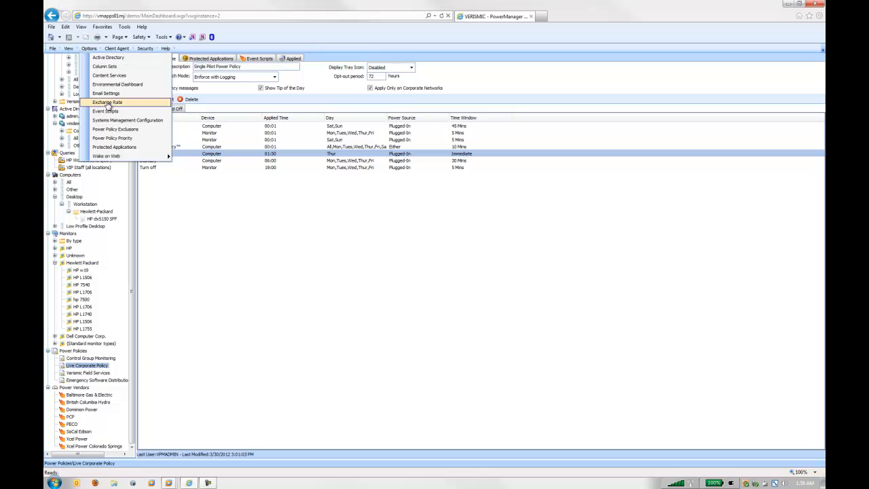
pyautogui.click(102, 147)
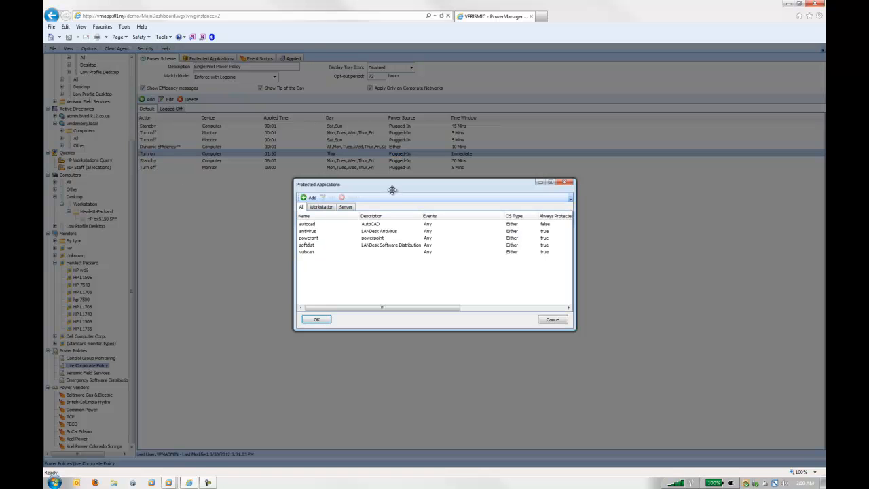
pyautogui.moveTo(390, 188); pyautogui.dragTo(360, 164)
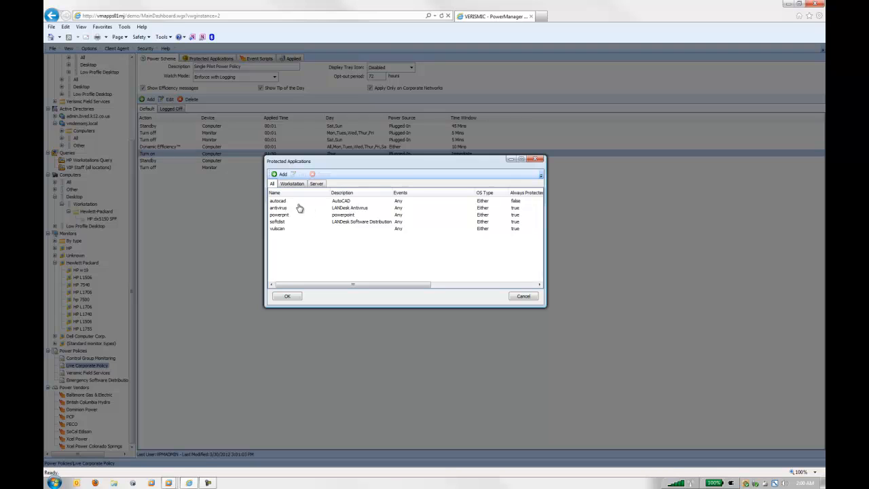
pyautogui.click(280, 215)
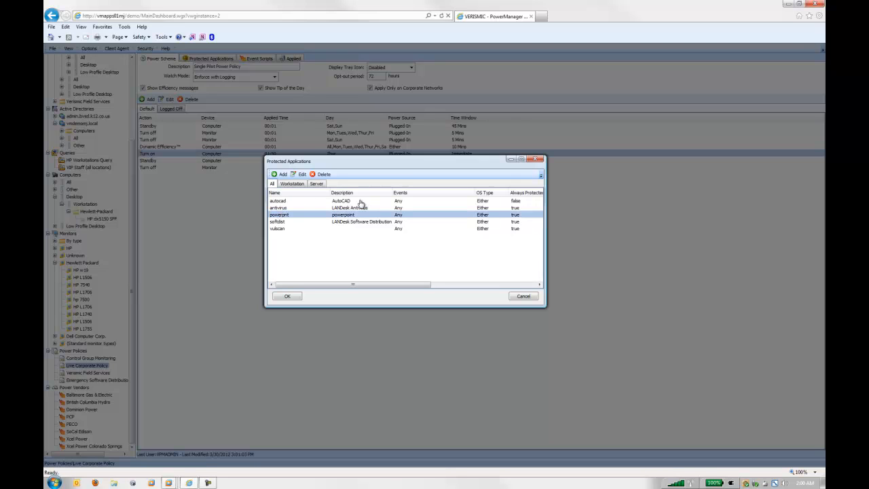
pyautogui.click(303, 175)
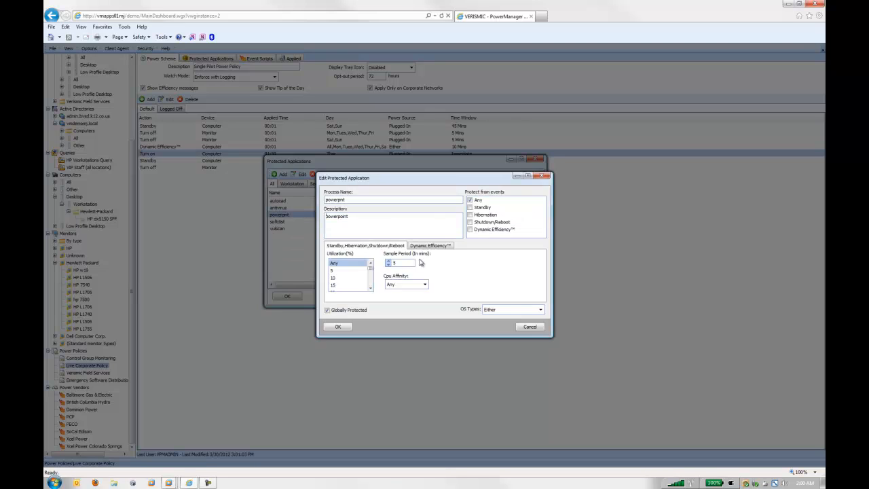
# - Examine the powerpnt entry's process name and utilization setting, and cancel the edit
pyautogui.moveTo(423, 179); pyautogui.dragTo(411, 143)
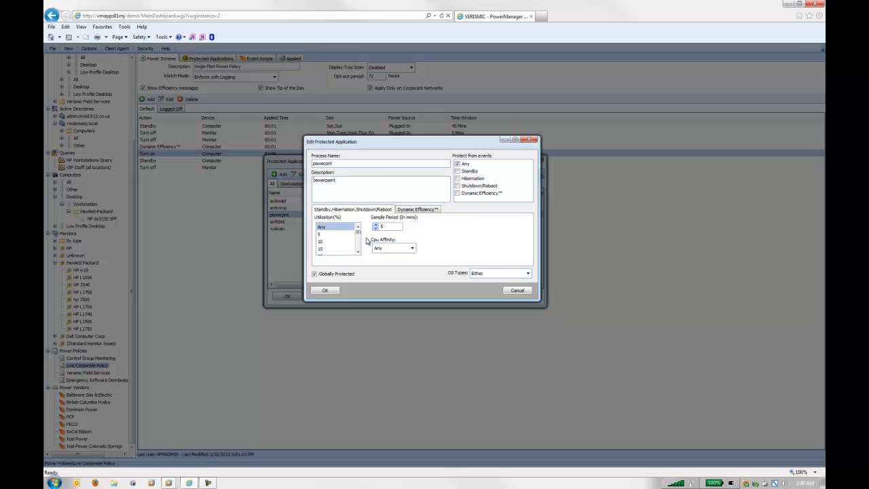
pyautogui.doubleClick(365, 163)
pyautogui.click(321, 231)
pyautogui.moveTo(314, 163); pyautogui.dragTo(340, 164)
pyautogui.click(517, 290)
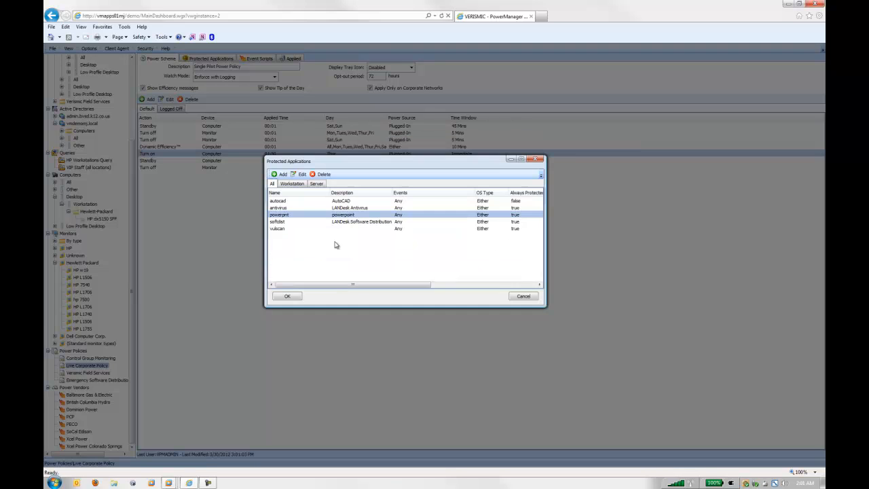
# - Open the antivirus protected application for editing, review its utilization and sample period, and cancel the edit
pyautogui.click(290, 208)
pyautogui.click(299, 174)
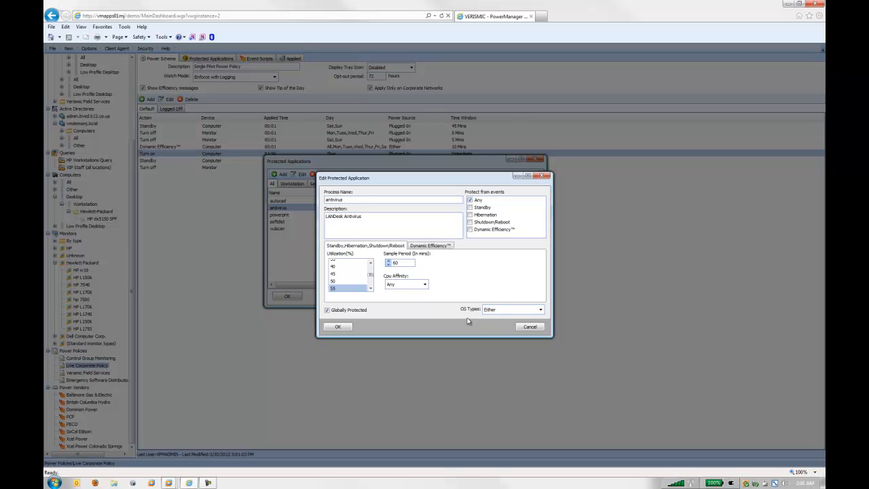
pyautogui.click(528, 327)
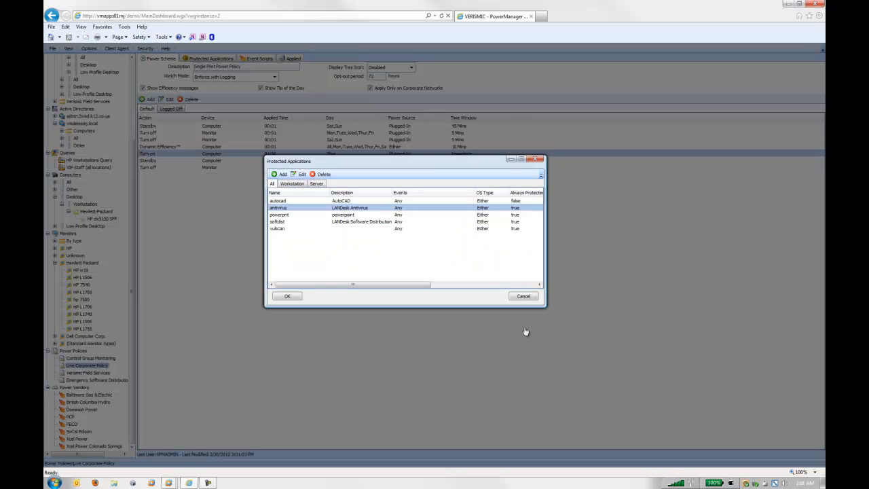
# - Try a utilization of 30% and a sample period of 100 minutes on the autocad entry, and cancel the edit
pyautogui.click(292, 202)
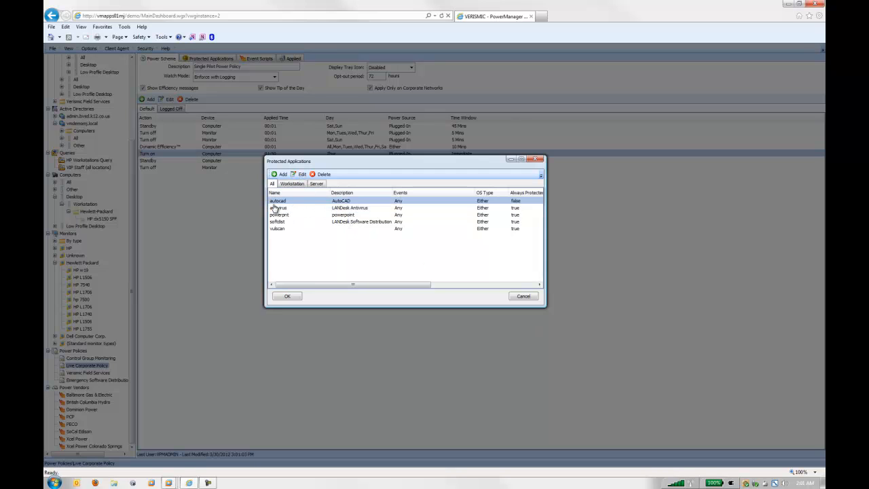
pyautogui.click(303, 177)
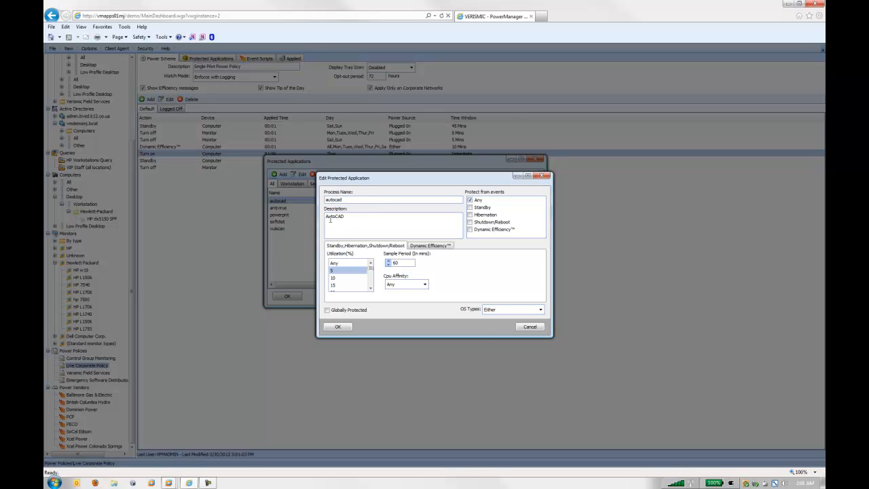
pyautogui.scroll(-5, 363, 285)
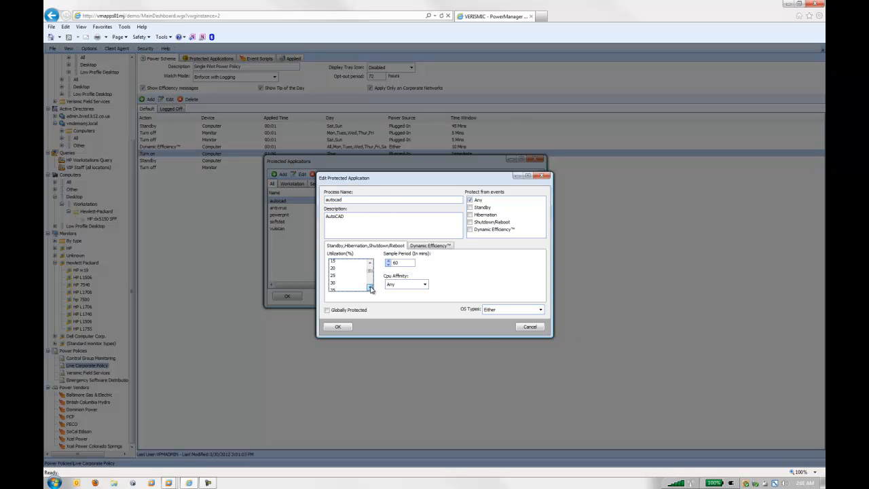
pyautogui.click(349, 272)
pyautogui.doubleClick(394, 262)
pyautogui.moveTo(378, 198); pyautogui.dragTo(319, 226)
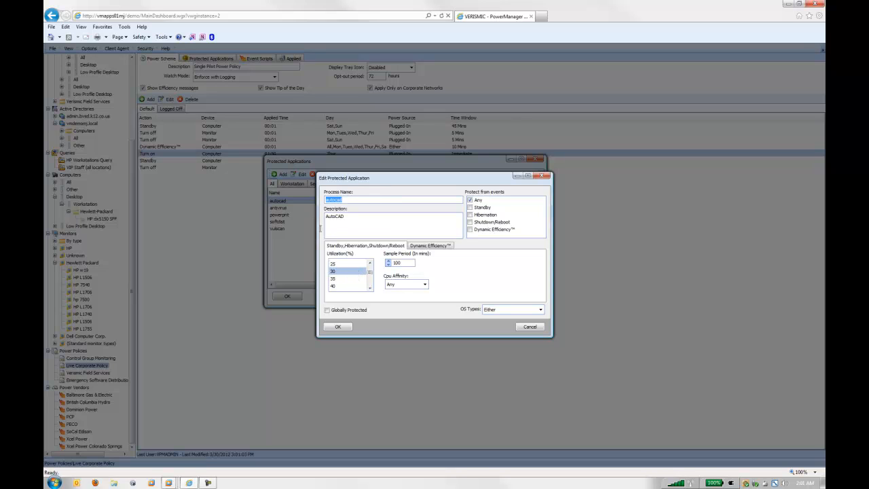
pyautogui.click(391, 263)
pyautogui.click(530, 327)
# - Review the powerpnt and autocad rows in turn, and close the Protected Applications list
pyautogui.click(280, 215)
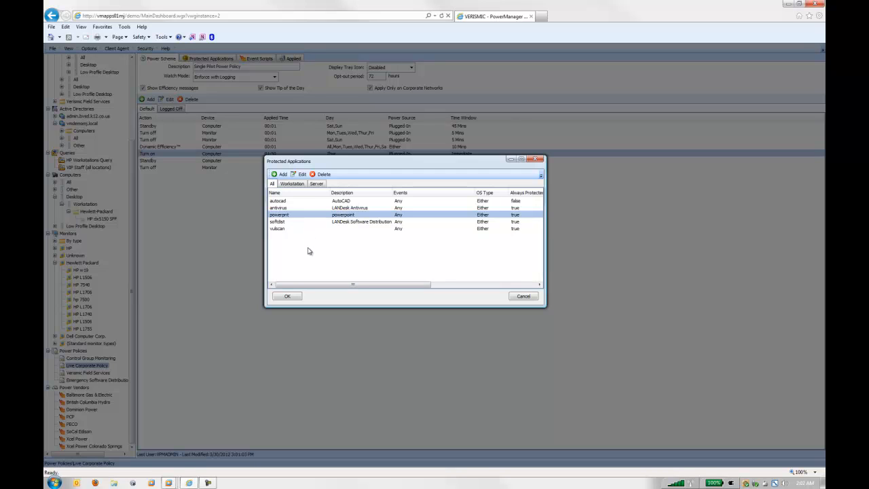
pyautogui.click(282, 201)
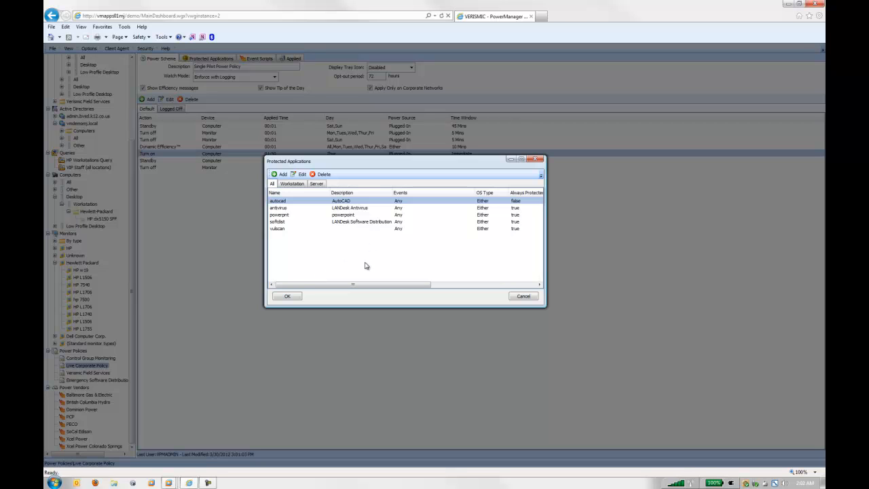
pyautogui.click(537, 159)
# - Open the Global Site View and display its dashboard
pyautogui.scroll(1, 133, 172)
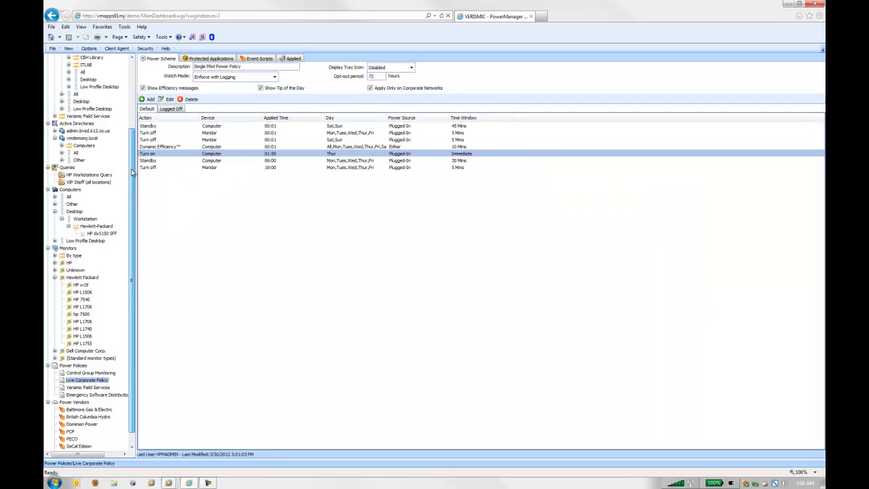
pyautogui.scroll(4, 133, 172)
pyautogui.click(80, 58)
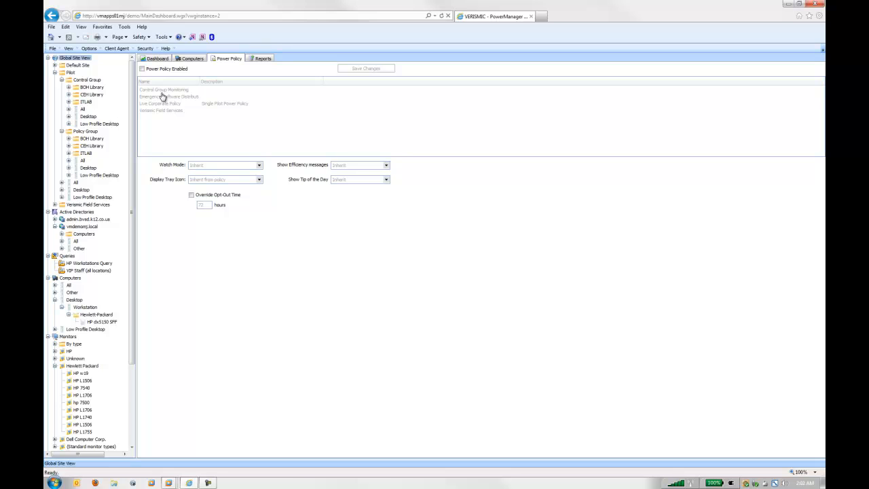
pyautogui.click(161, 61)
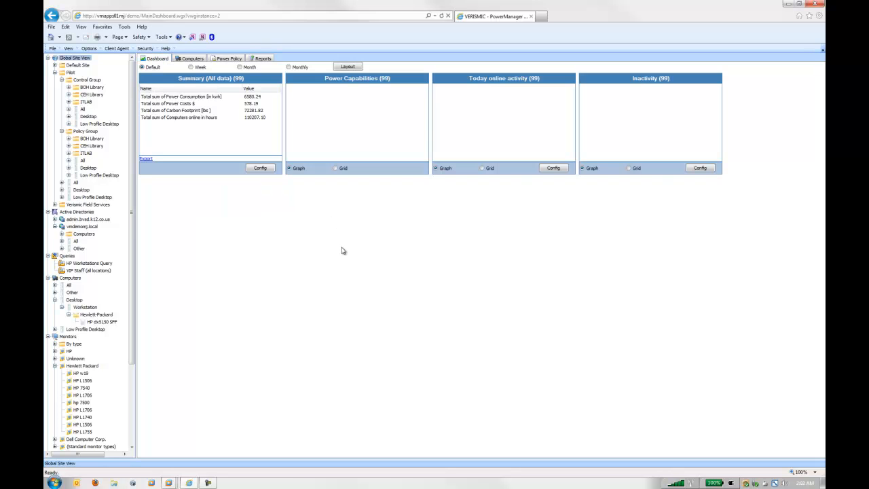